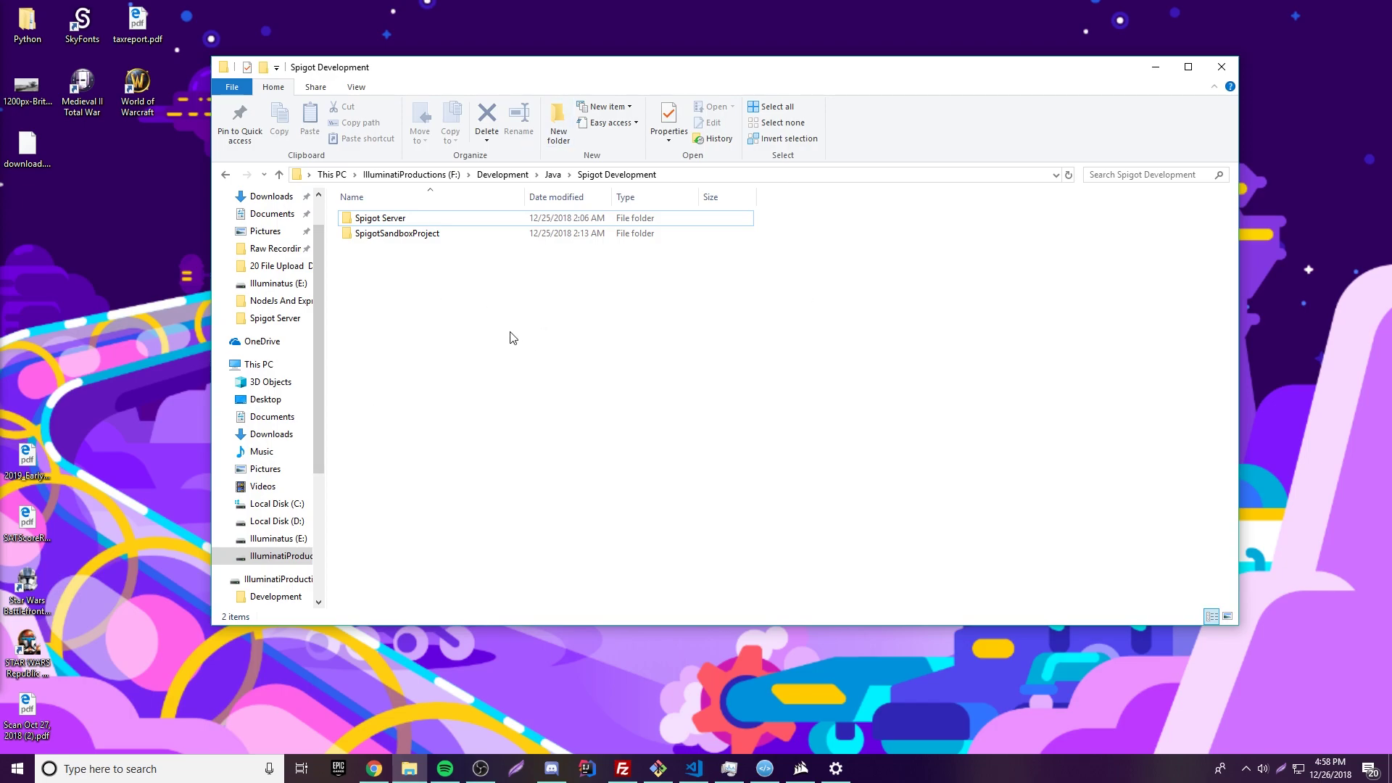
Add a new folder named 'Spigot Server #2' in Spigot Development and open it
right_click(466, 343)
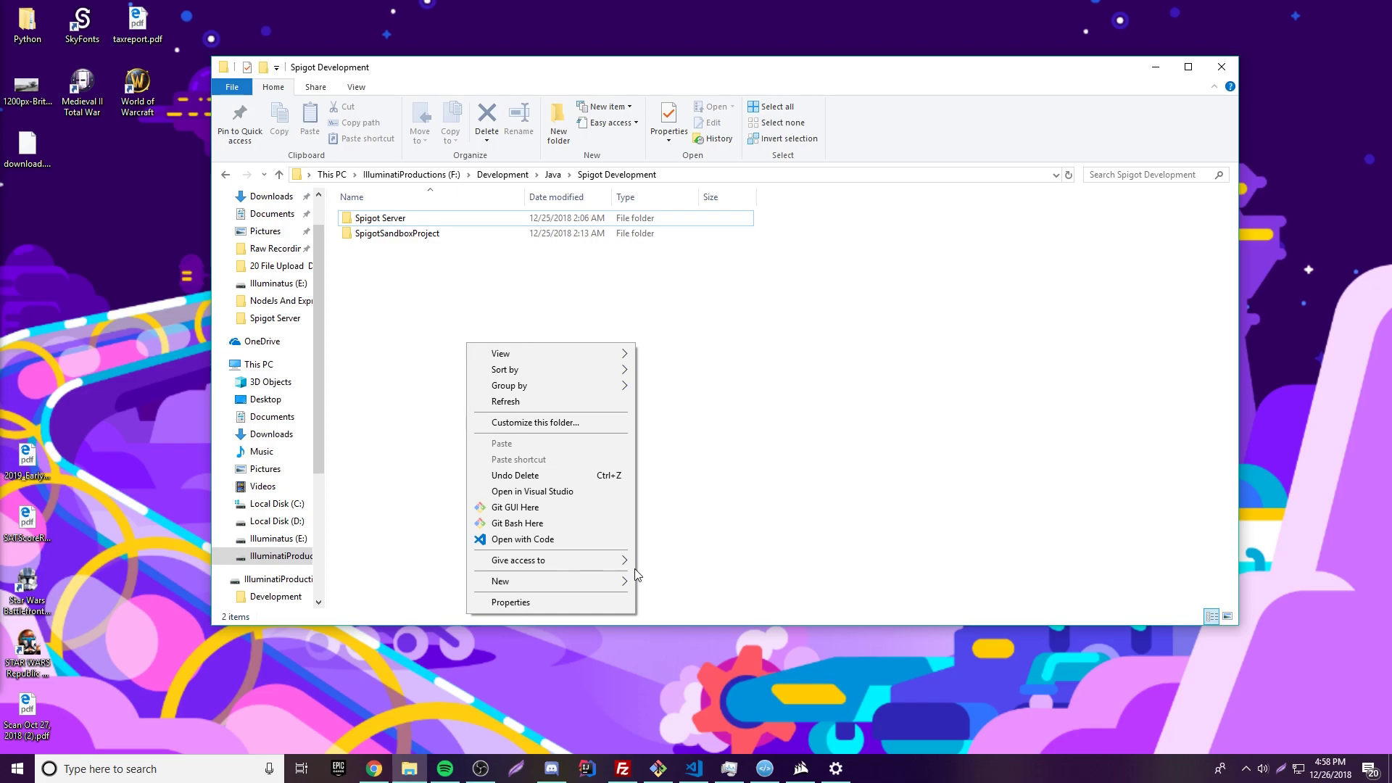
mouse_move(597, 586)
left_click(668, 582)
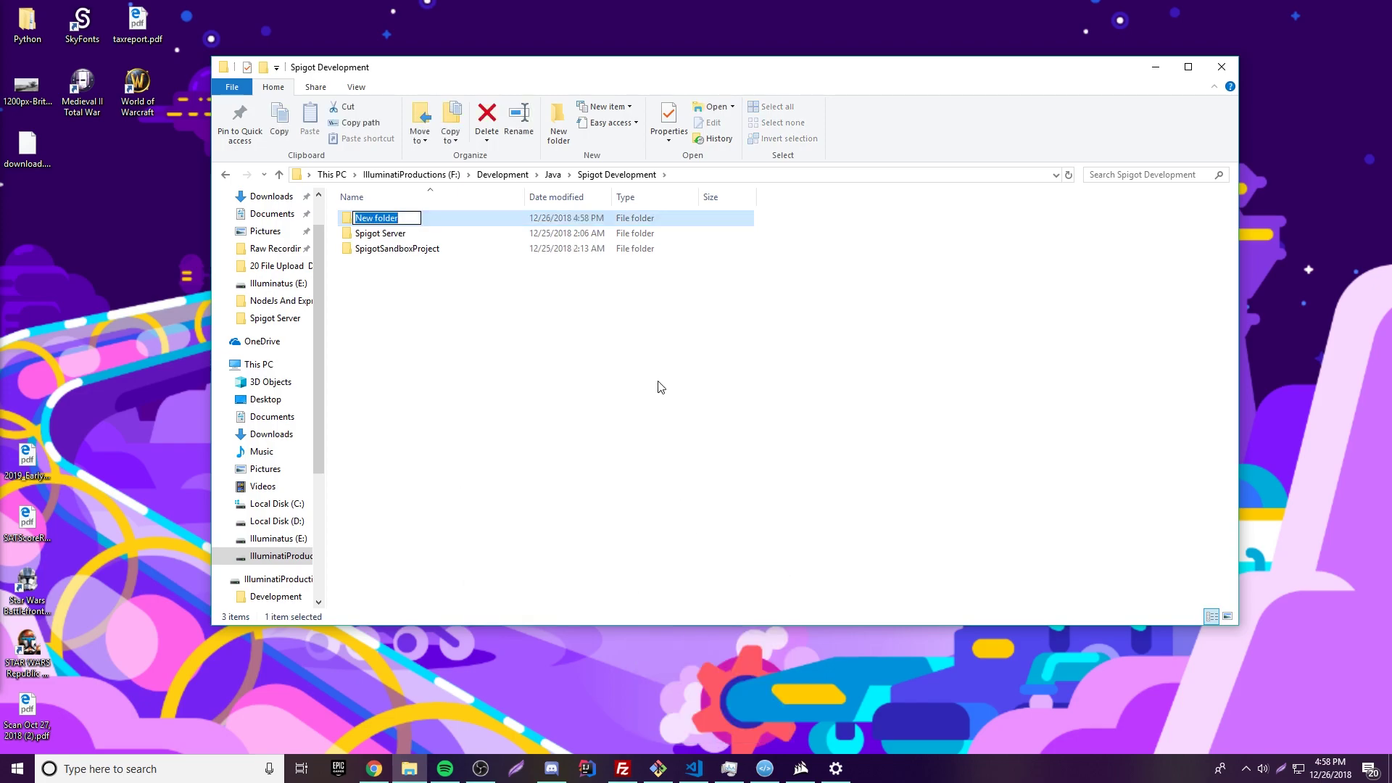
type("Spigot Server #2")
key("Return")
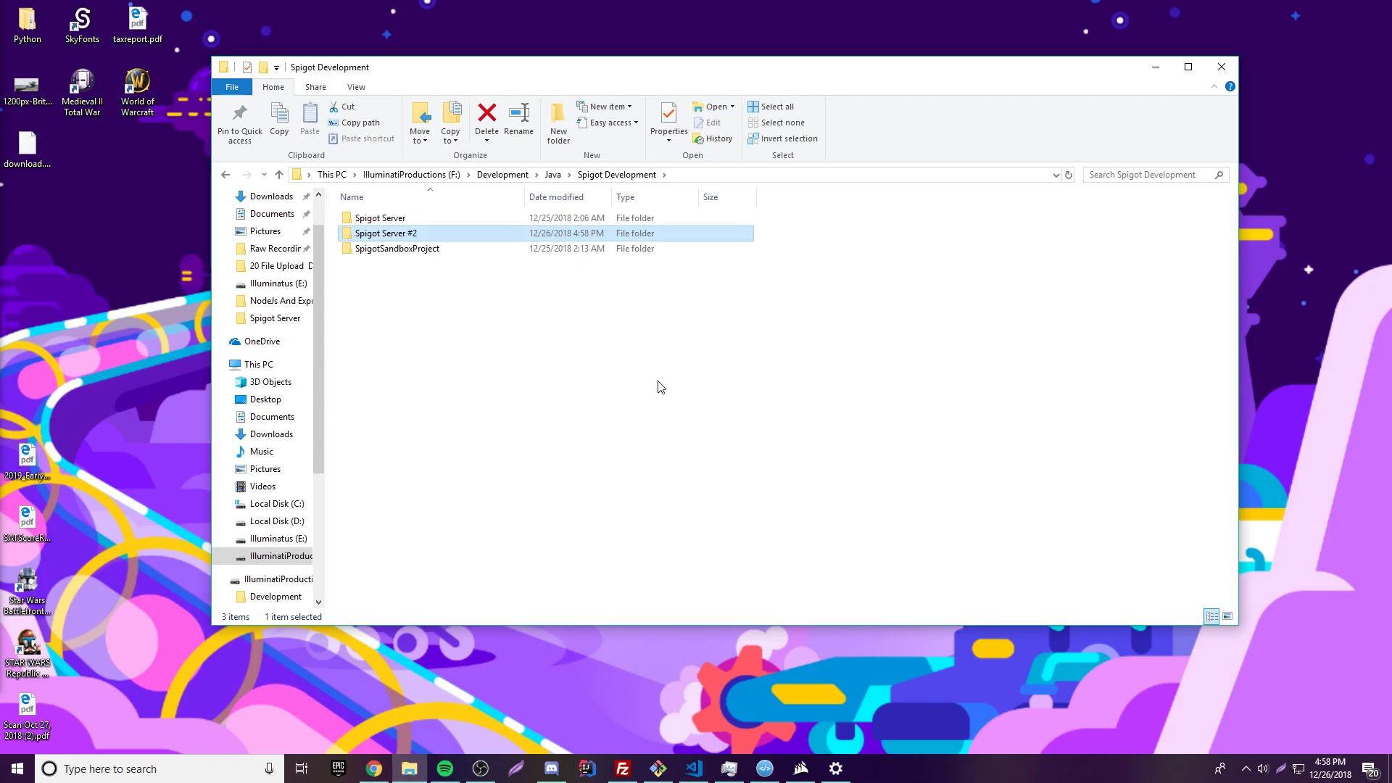
key("Return")
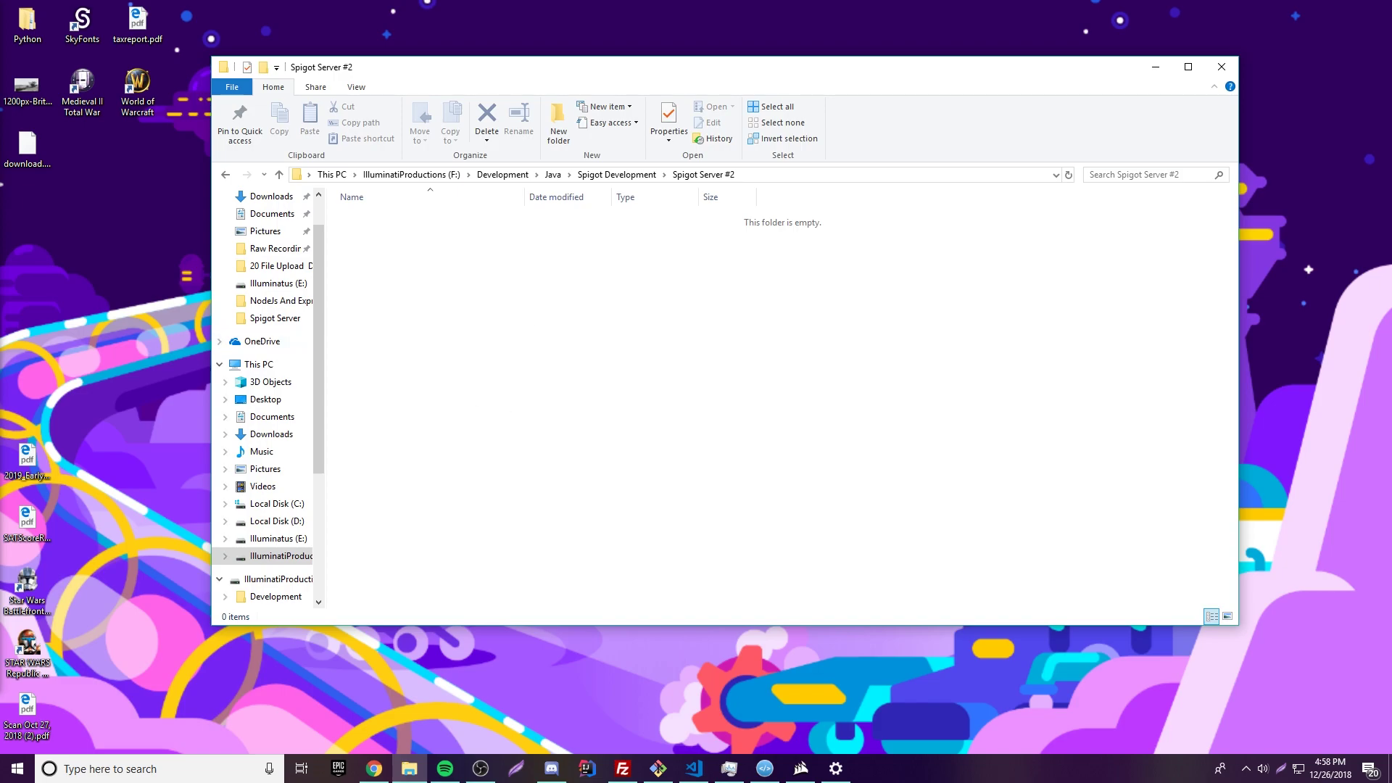
In Chrome, download the Spigot 1.13.2 server jar from the GetBukkit downloads list
left_click(765, 769)
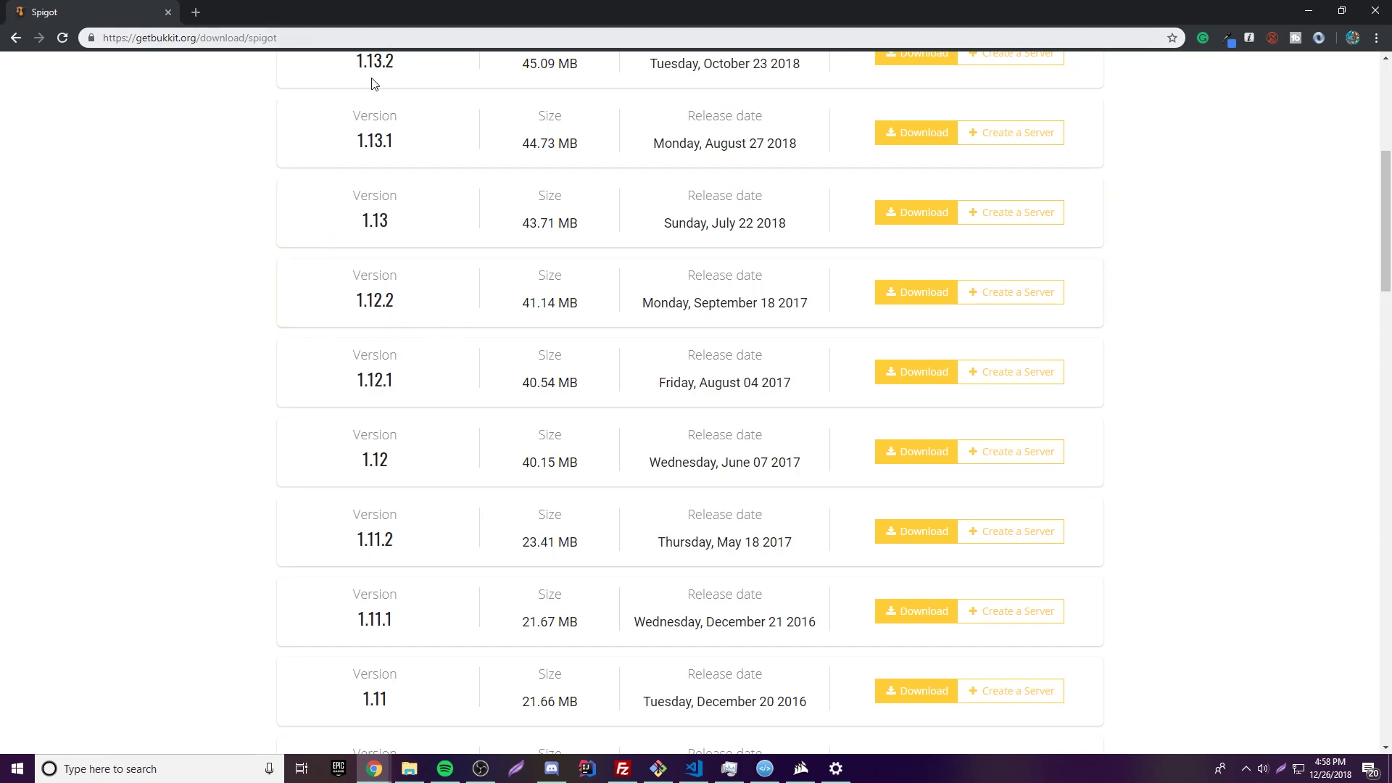
scroll(917, 275, "up", 3)
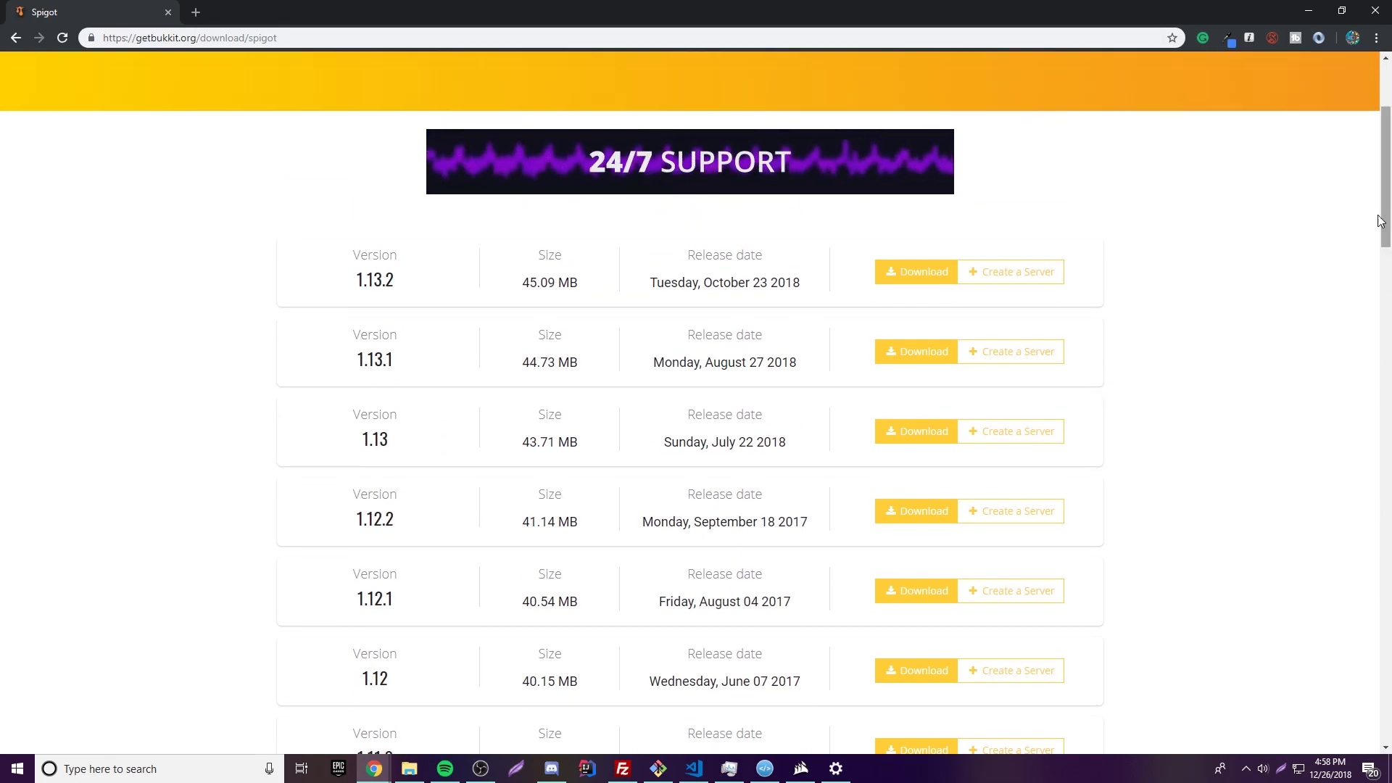
left_click(918, 276)
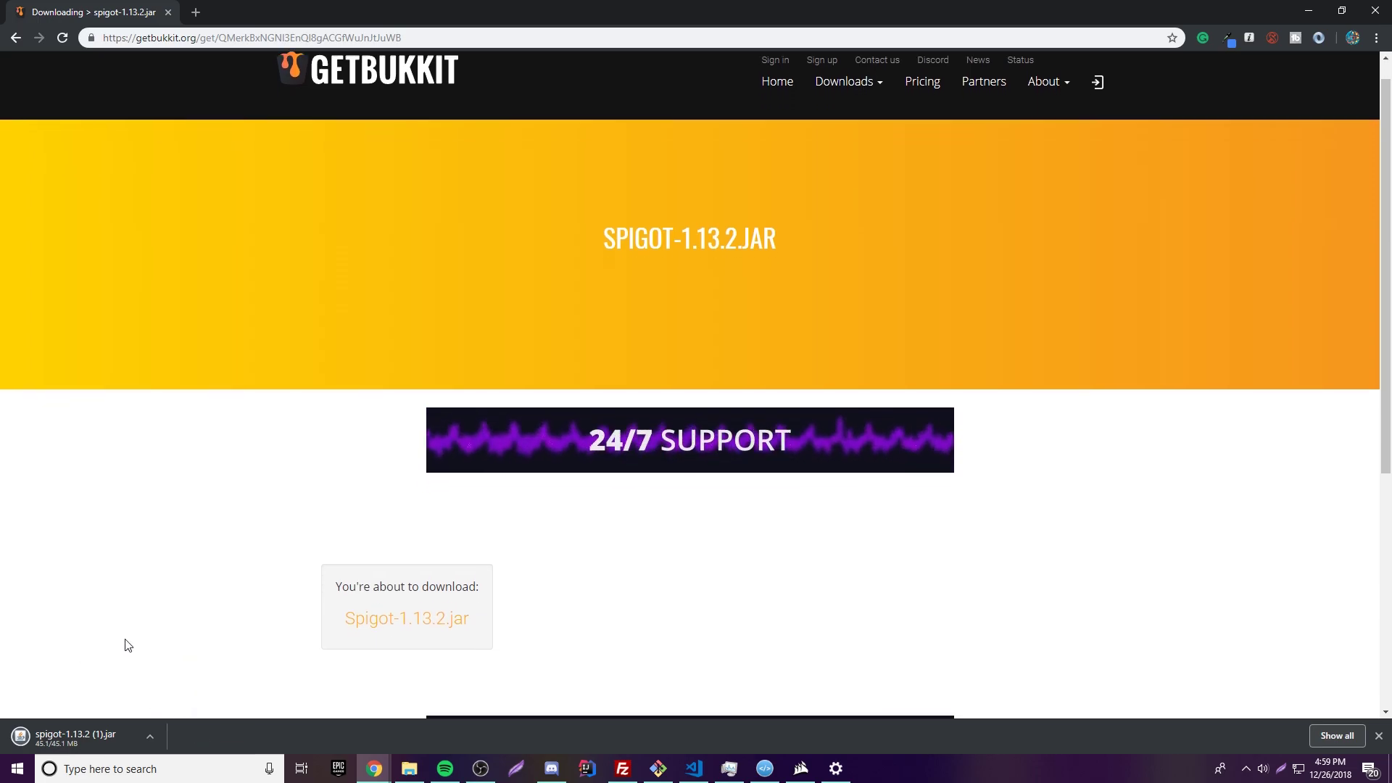
scroll(126, 645, "down", 3)
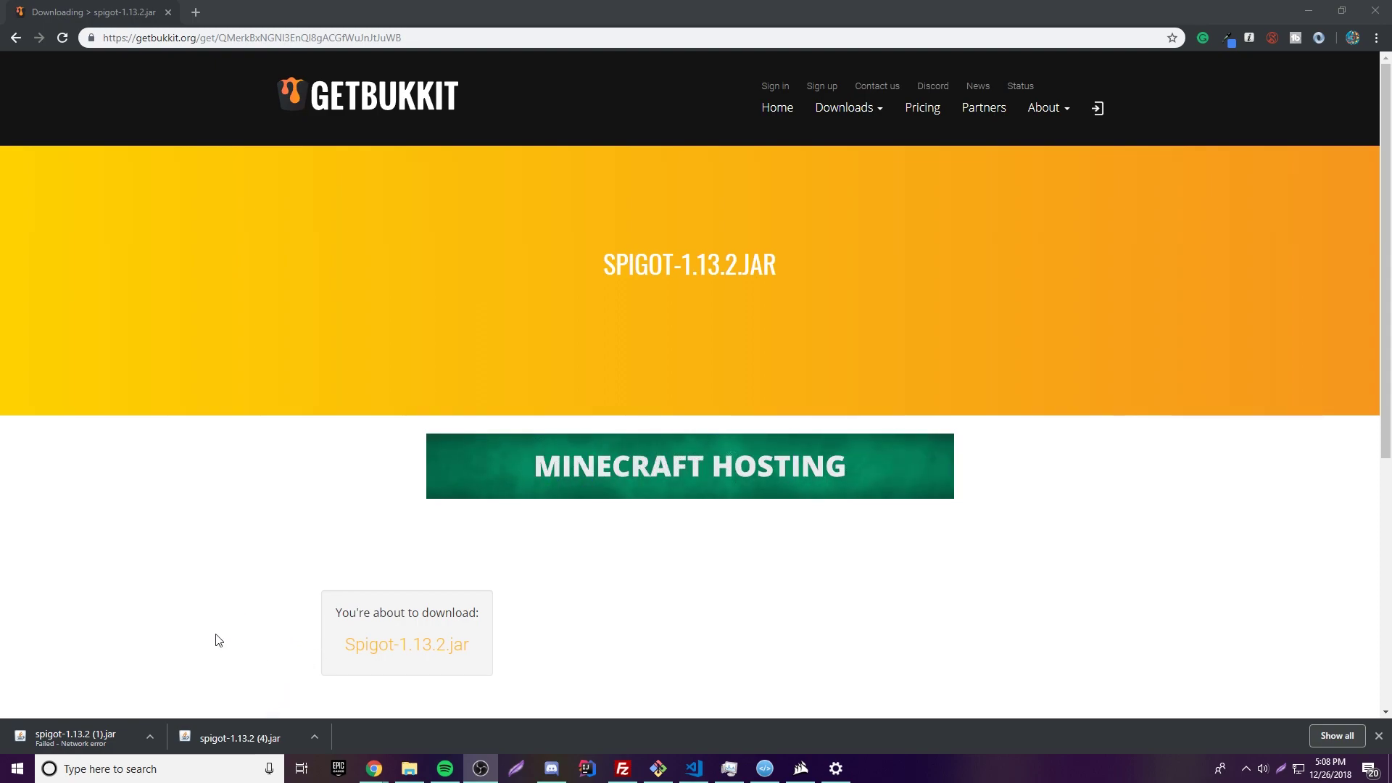
Move the downloaded jar into Spigot Server #2 and rename it spigot.jar
left_click_drag(234, 742, 496, 289)
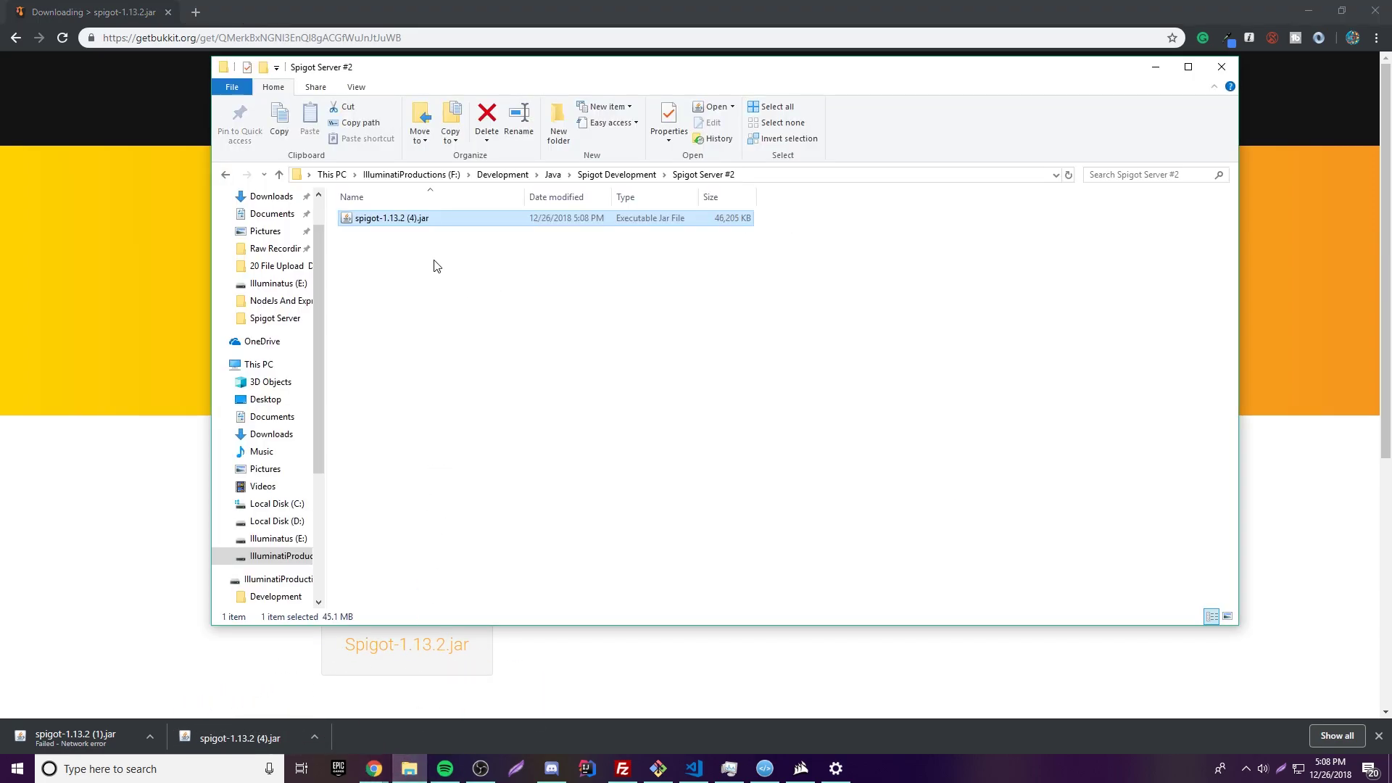
left_click(407, 273)
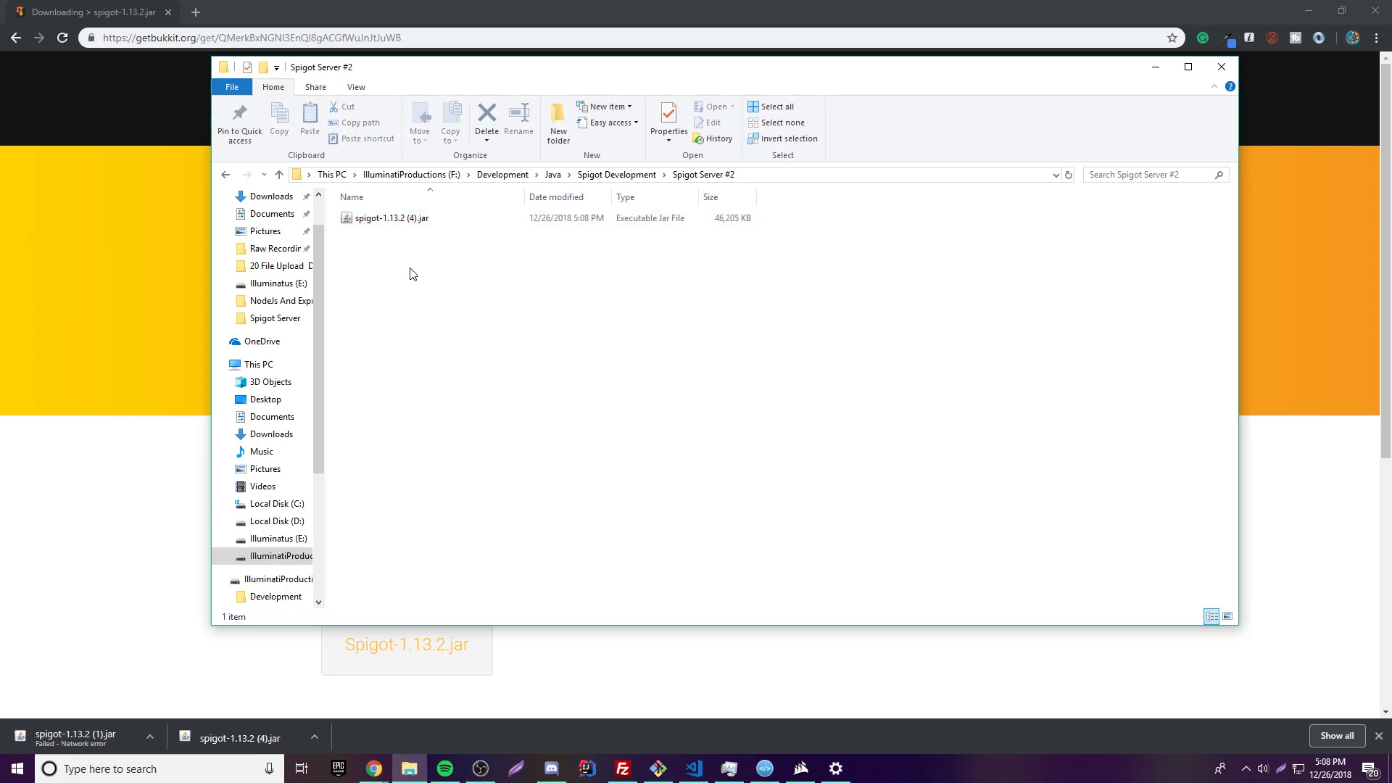
left_click(391, 220)
right_click(392, 220)
left_click(420, 514)
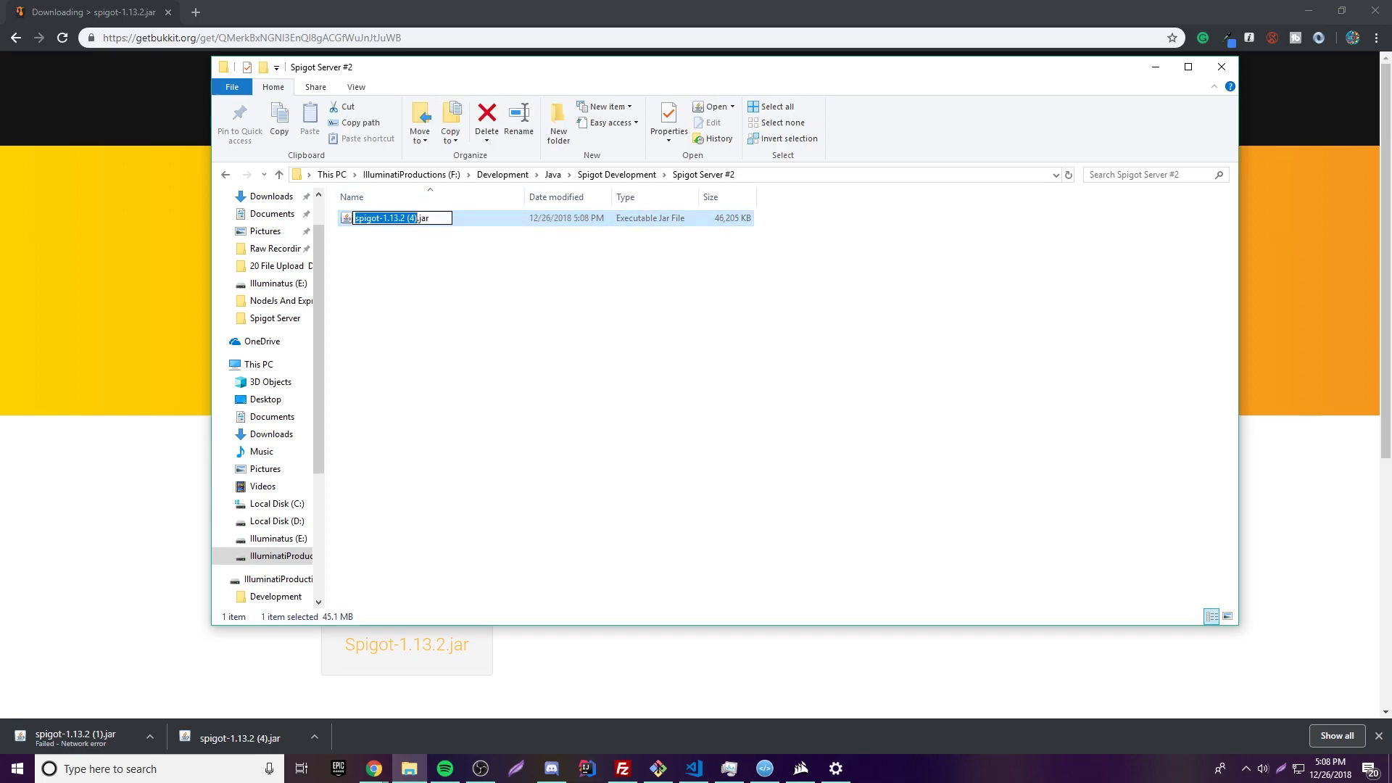
type("spigot")
key("Return")
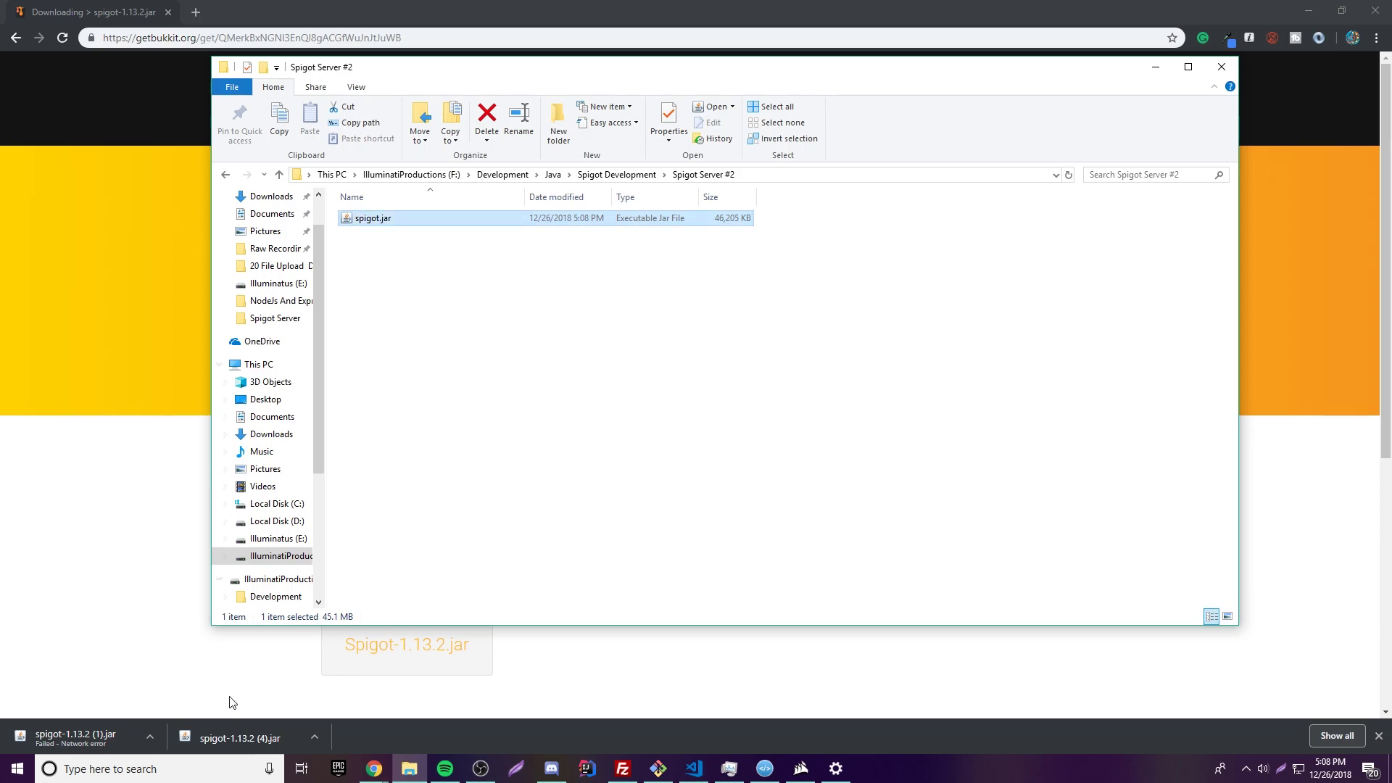
Create a new text document named ewtwe.txt and open it in Notepad
left_click(454, 307)
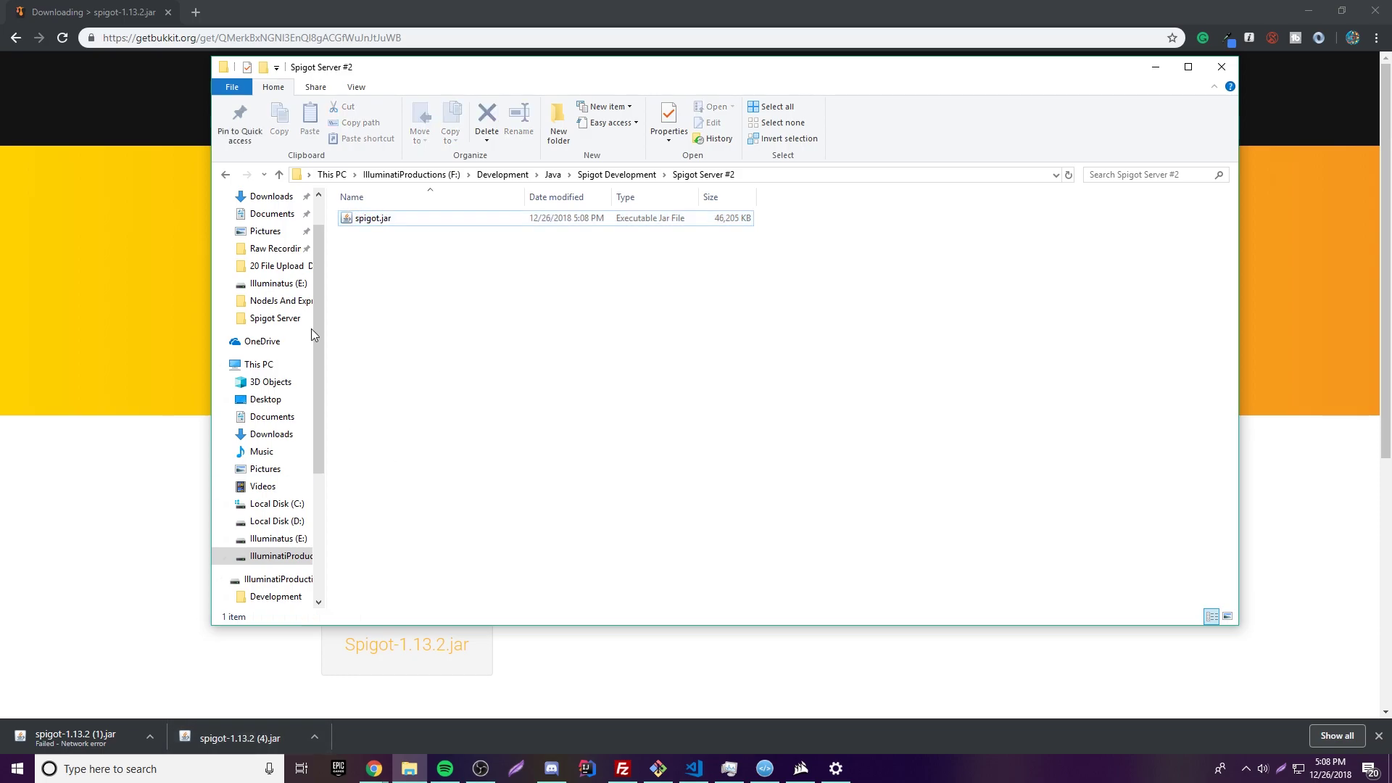
right_click(471, 303)
mouse_move(497, 540)
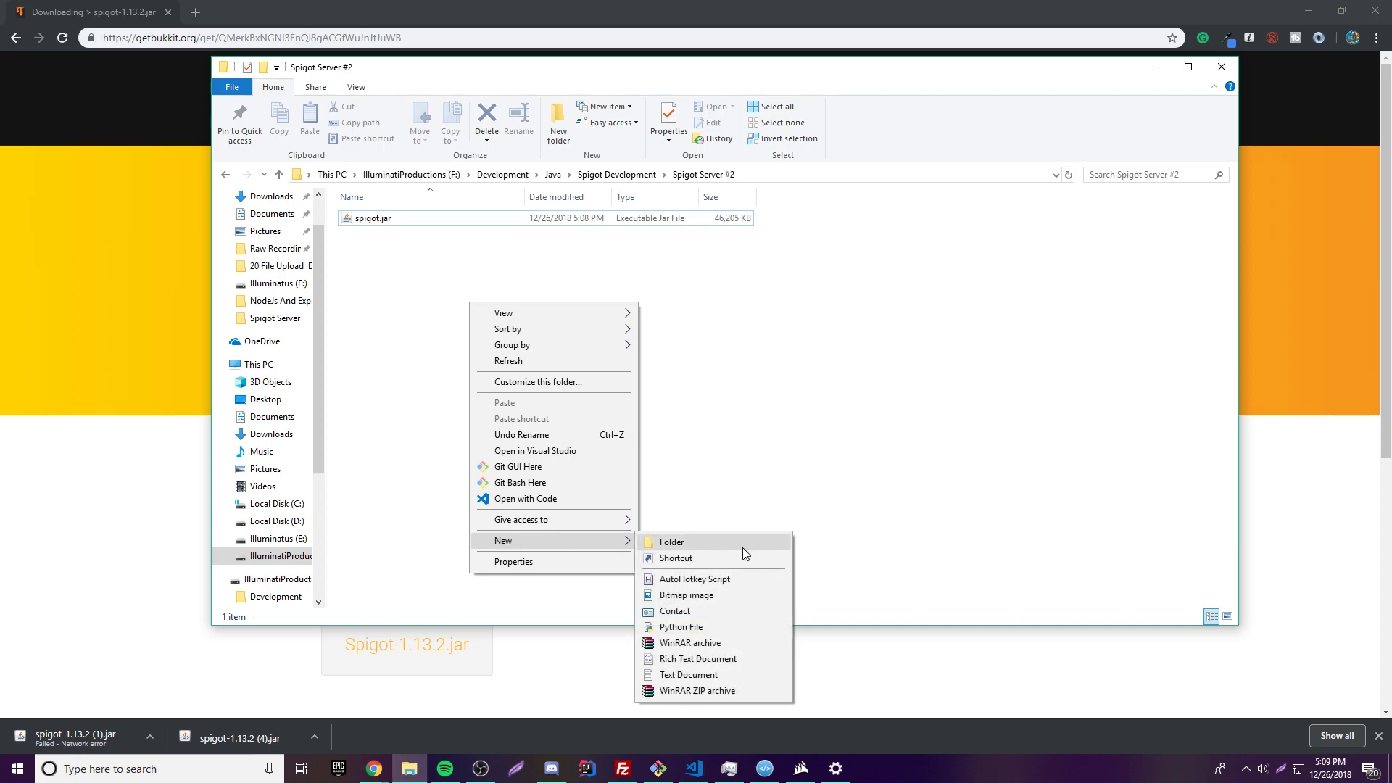
left_click(689, 674)
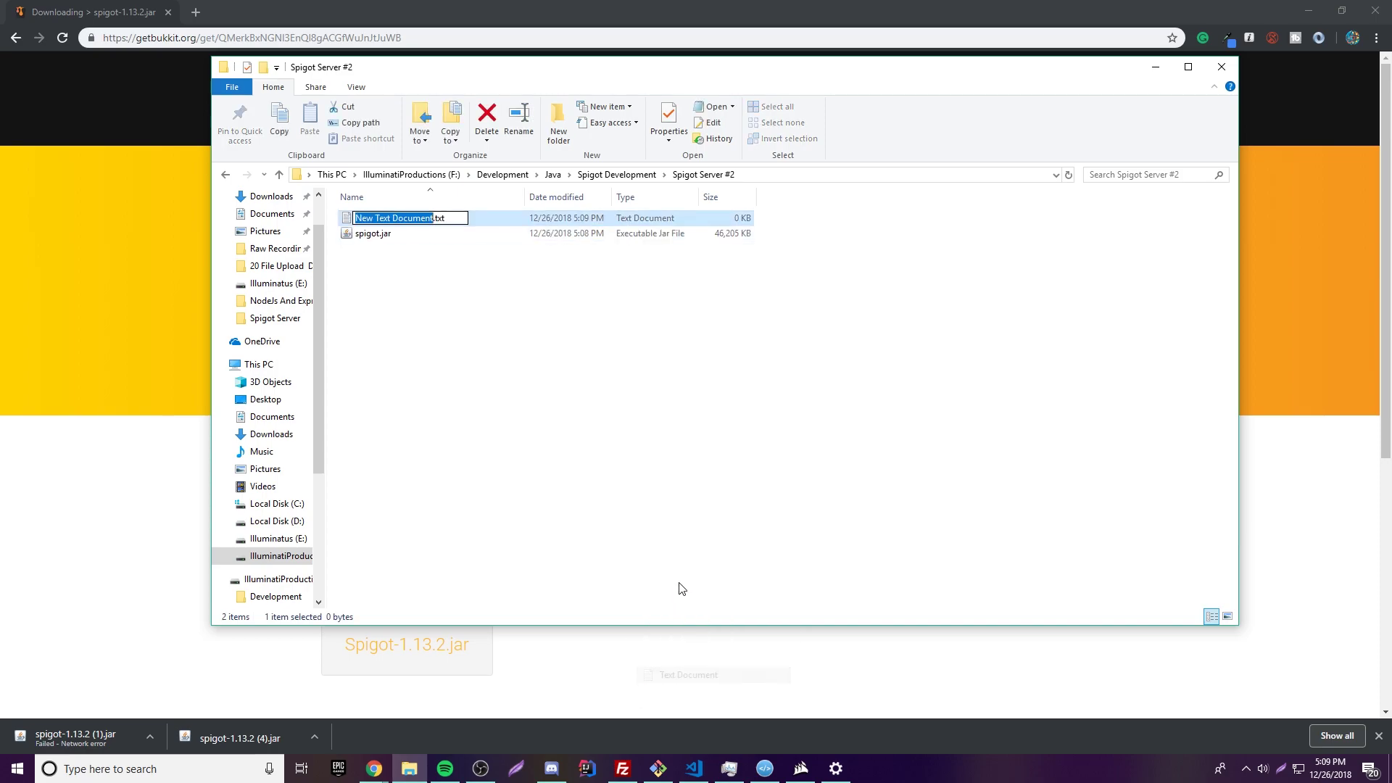
type("ewtwe")
key("Return")
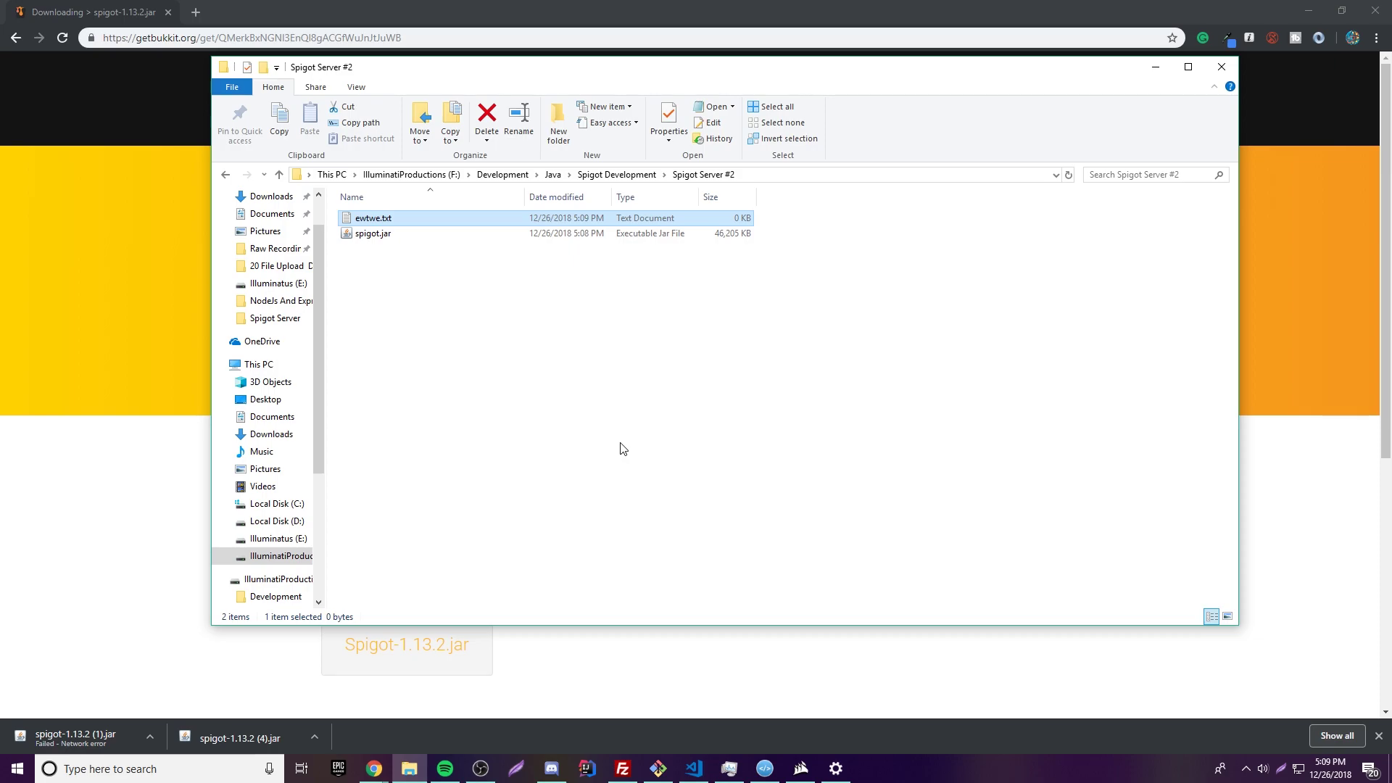
key("Return")
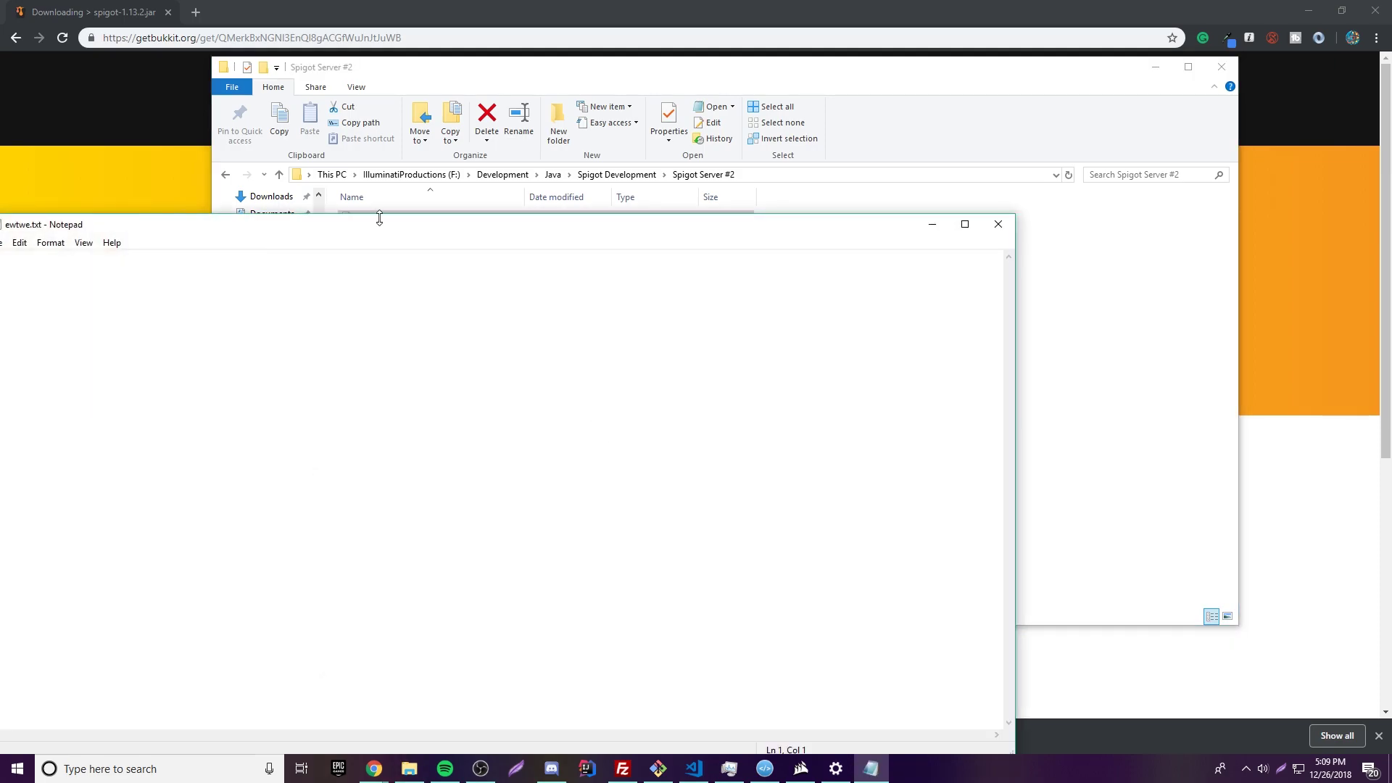
Paste the three-line startup script that runs spigot.jar into ewtwe.txt
left_click_drag(383, 230, 717, 143)
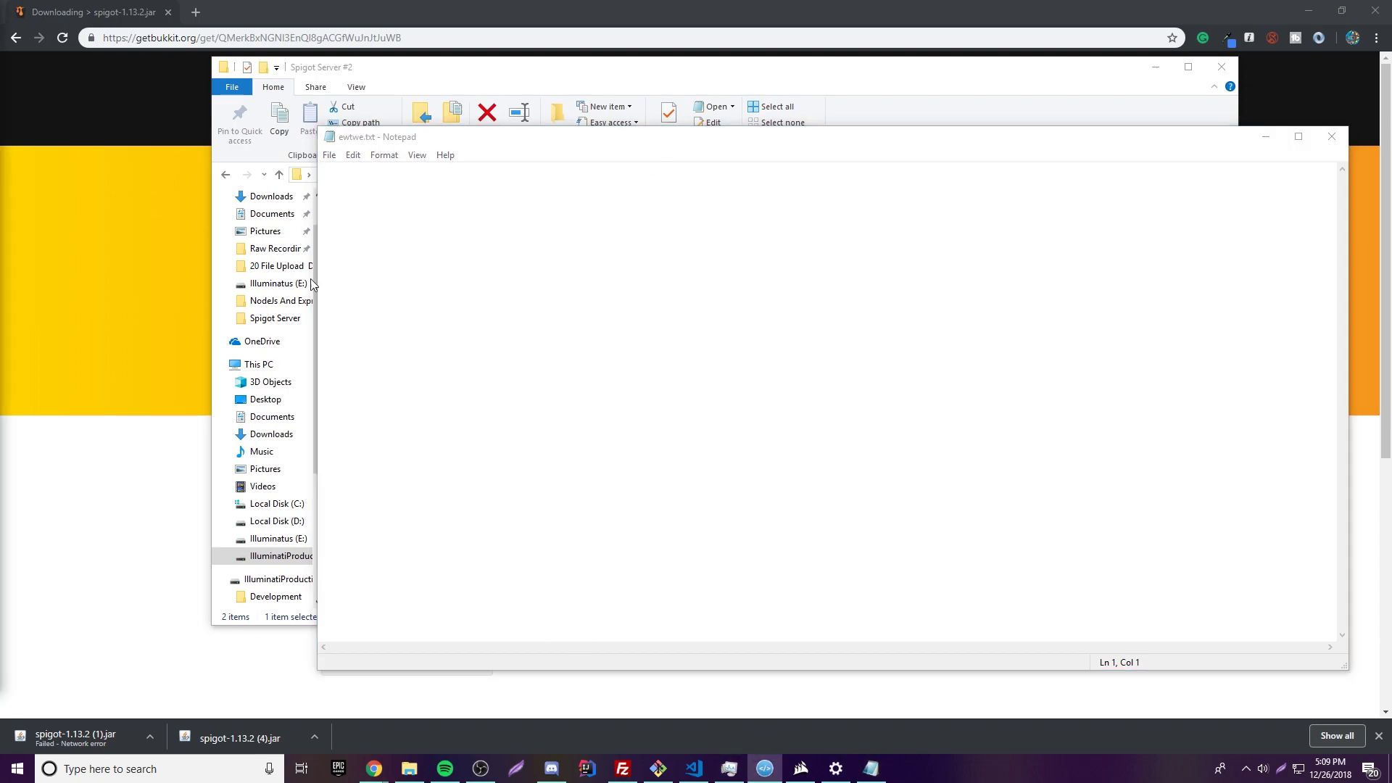
type("@echo off java -Xms1G -Xmx1G -XX:+UseConcMarkSweepGC -jar spigot.jar pause")
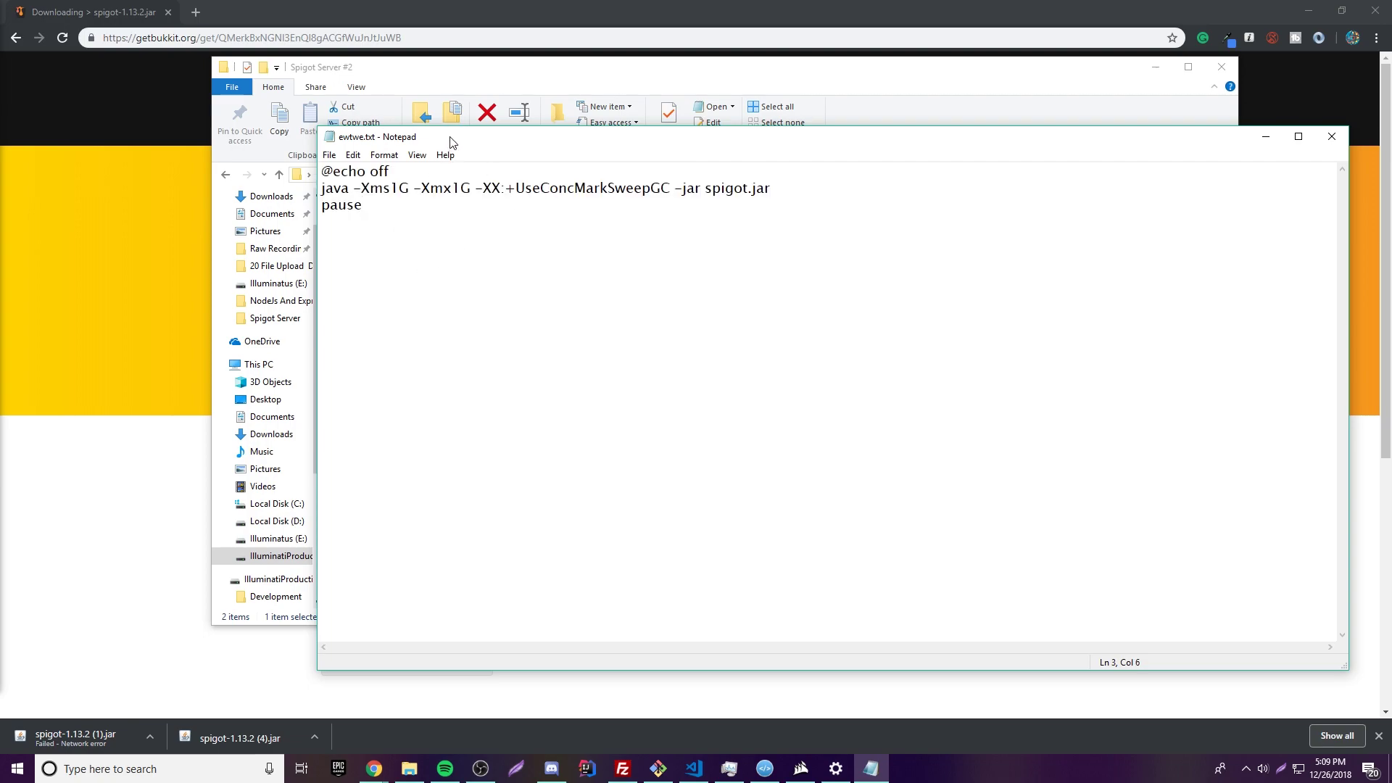
left_click_drag(450, 139, 345, 158)
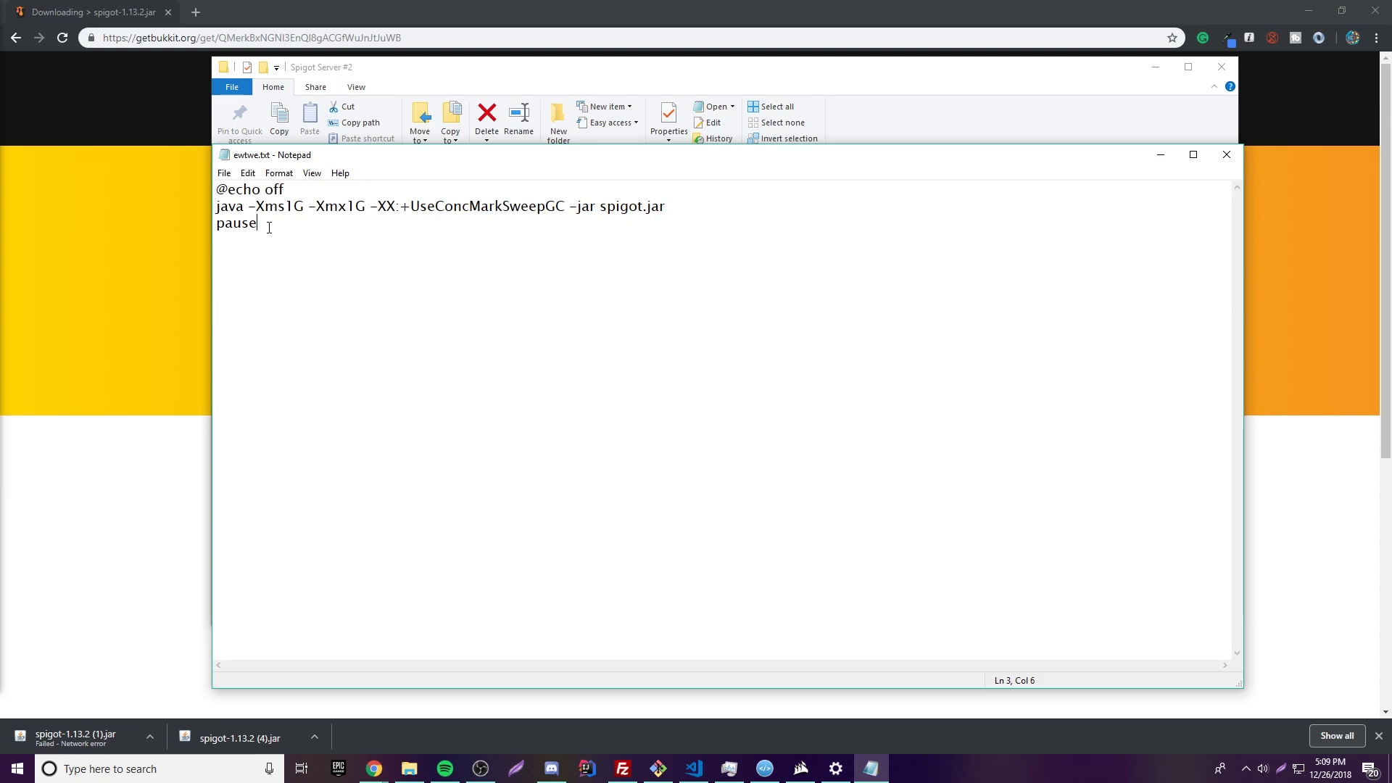
Change the -Xms and -Xmx memory values in the java line to 2G
left_click_drag(294, 207, 286, 207)
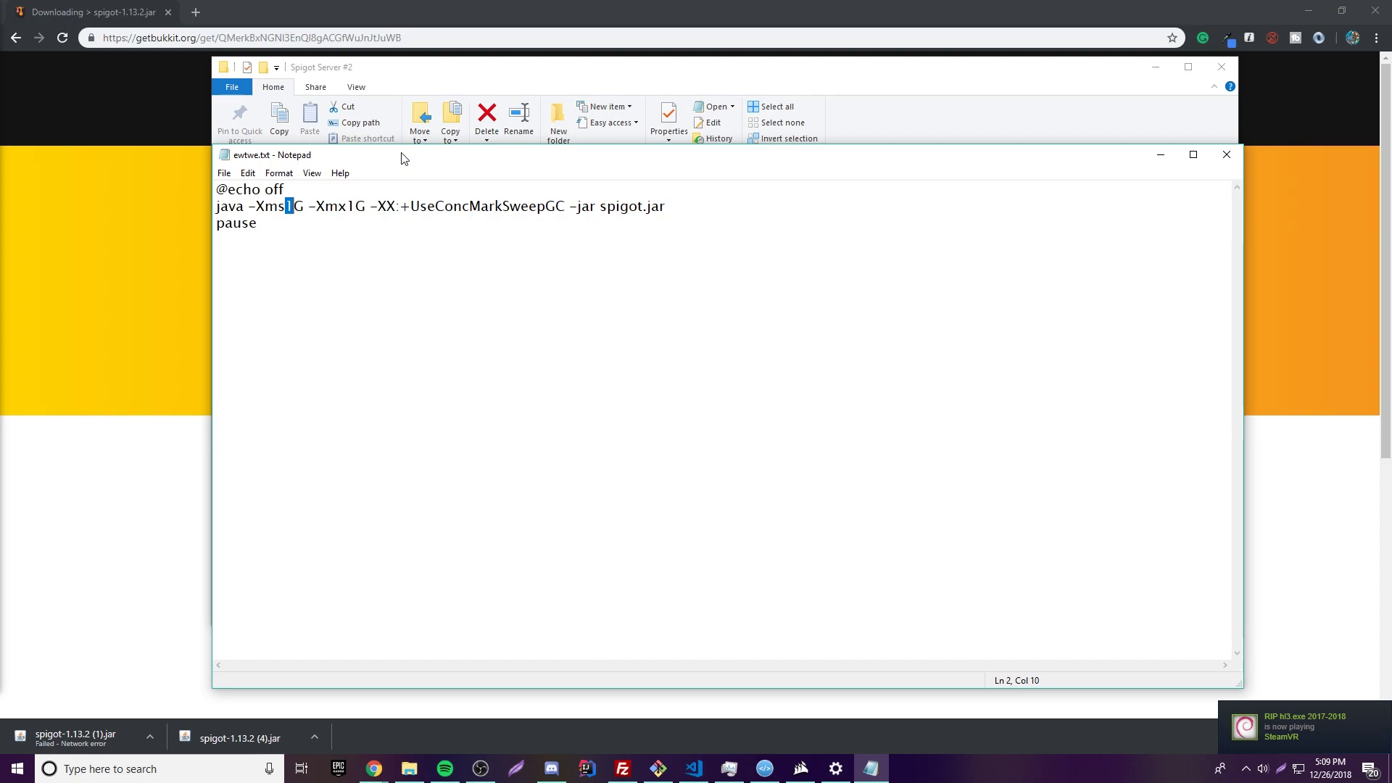
left_click(381, 233)
left_click_drag(286, 206, 294, 206)
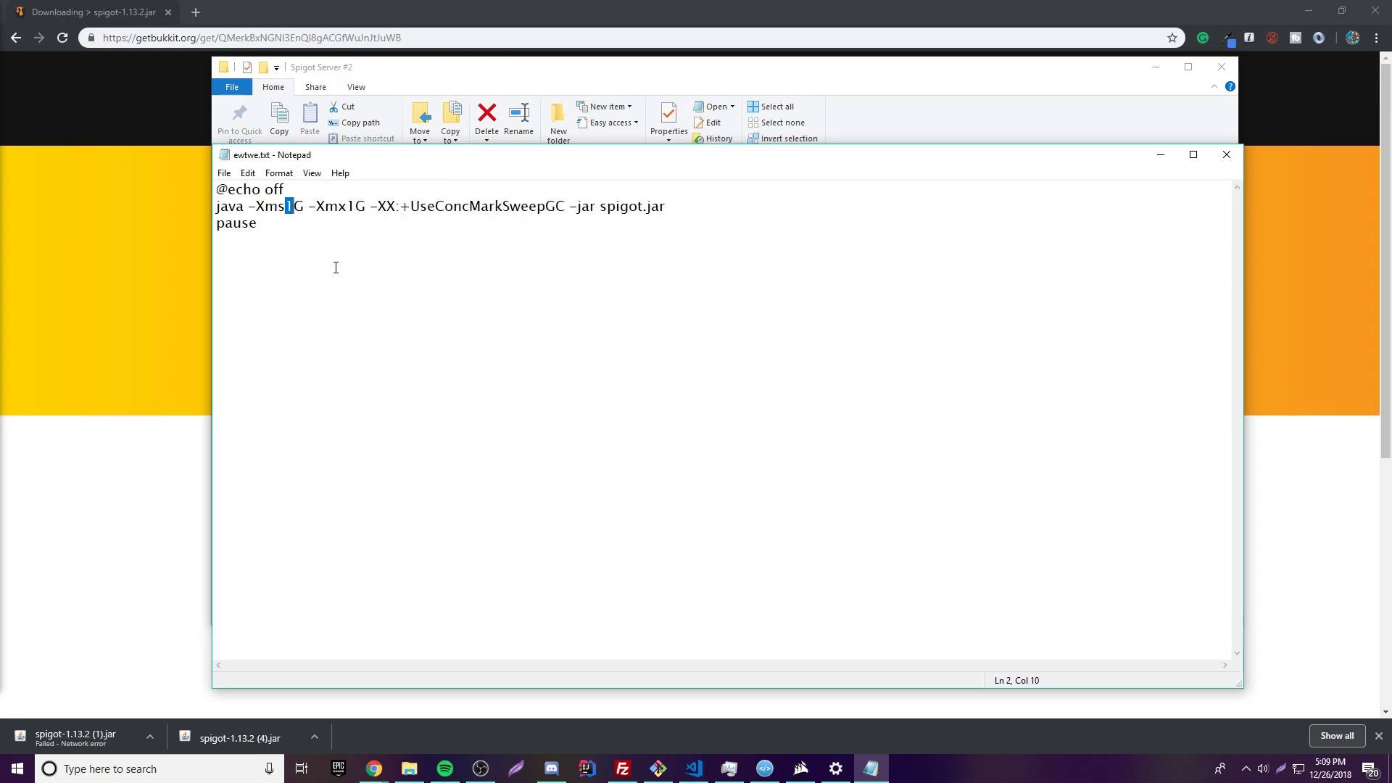
type("4")
left_click_drag(346, 208, 355, 208)
type("4")
key("Right")
key("Right")
key("Right")
left_click_drag(285, 207, 356, 208)
type("2")
type("2")
left_click(387, 257)
left_click(454, 207)
right_click(8, 763)
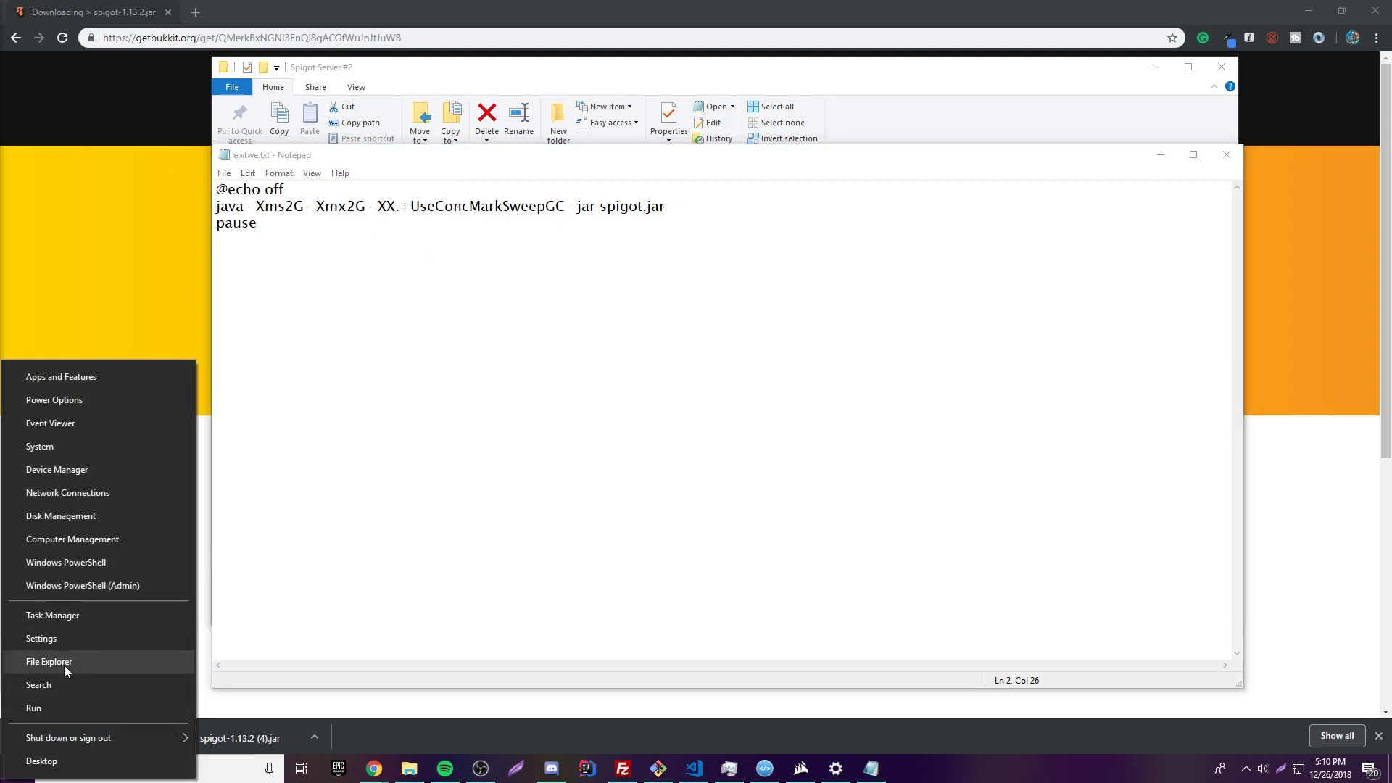
left_click(71, 447)
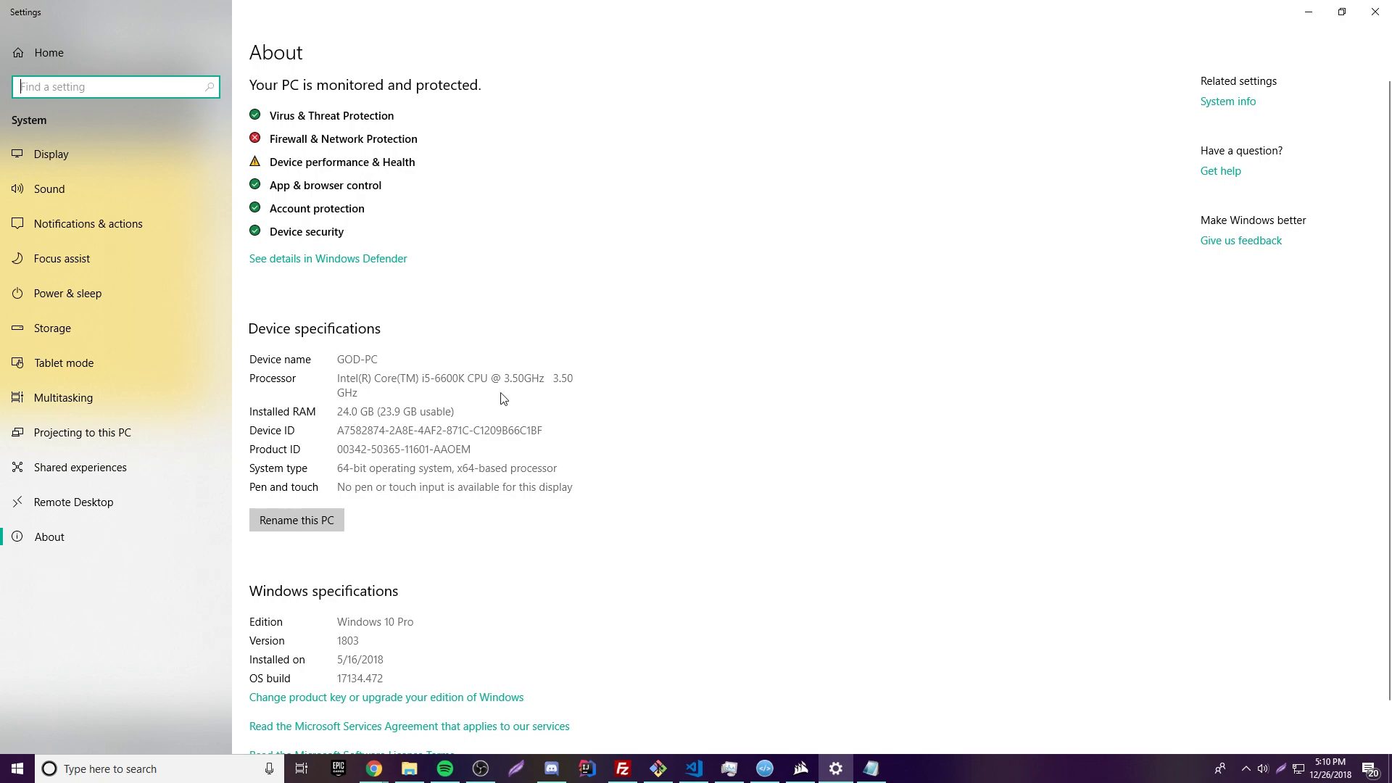
Raise the script's memory settings to -Xms4G and -Xmx4G
left_click(1387, 12)
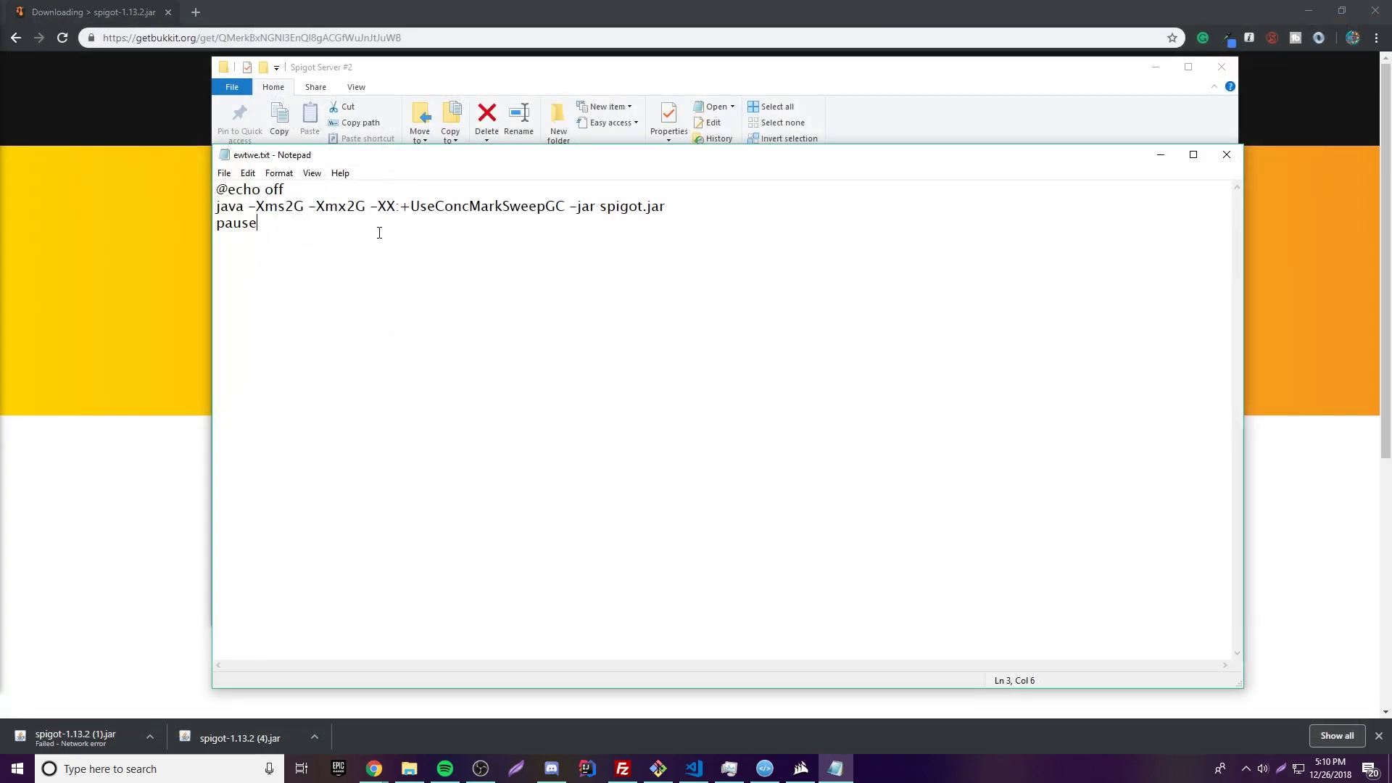
left_click(296, 206)
key("shift+Left")
type("8")
left_click_drag(349, 206, 360, 206)
type("8")
left_click(434, 206)
key("Left")
key("Left")
key("Left")
key("Left")
key("Left")
key("Left")
key("Left")
left_click(490, 249)
left_click_drag(295, 206, 348, 206)
type("44")
left_click(419, 224)
Save the script as run.bat in the Spigot Server #2 folder
left_click(224, 173)
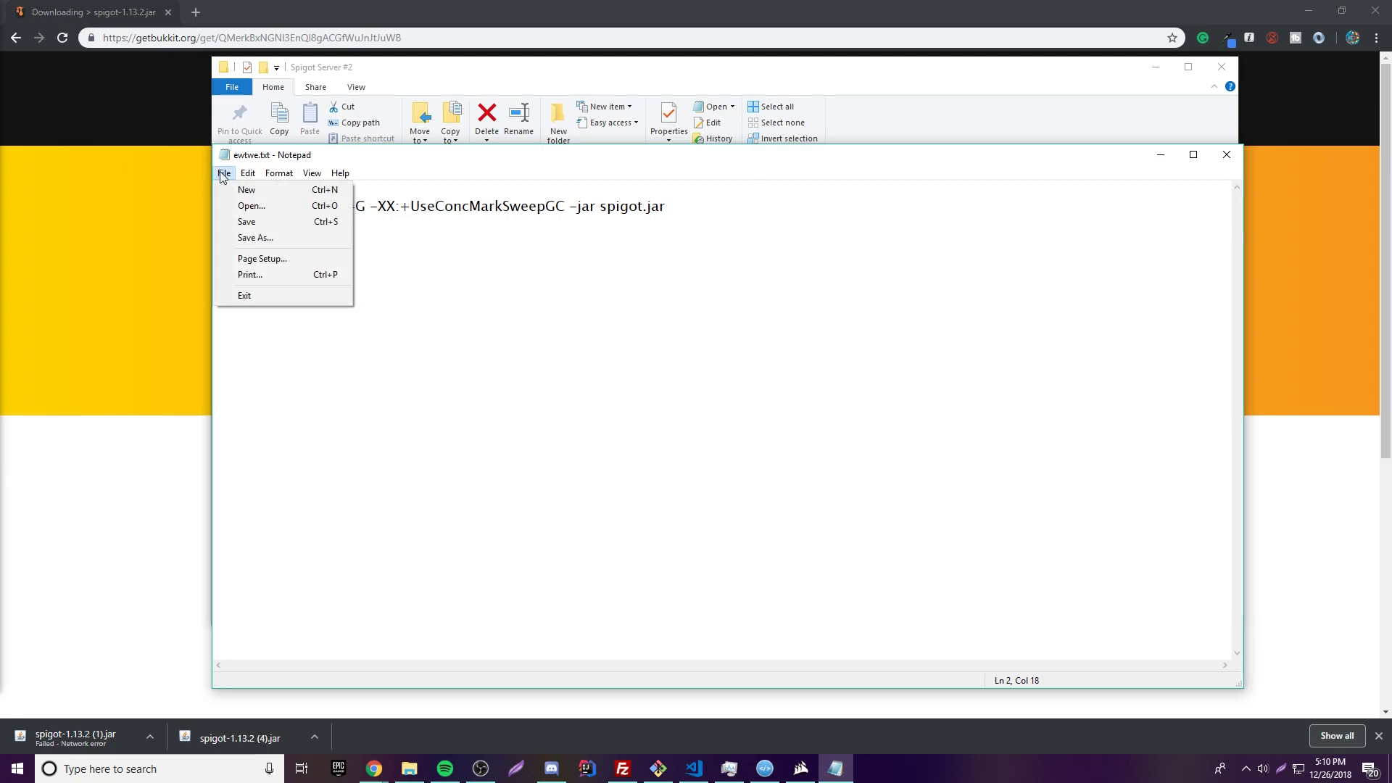
left_click(253, 238)
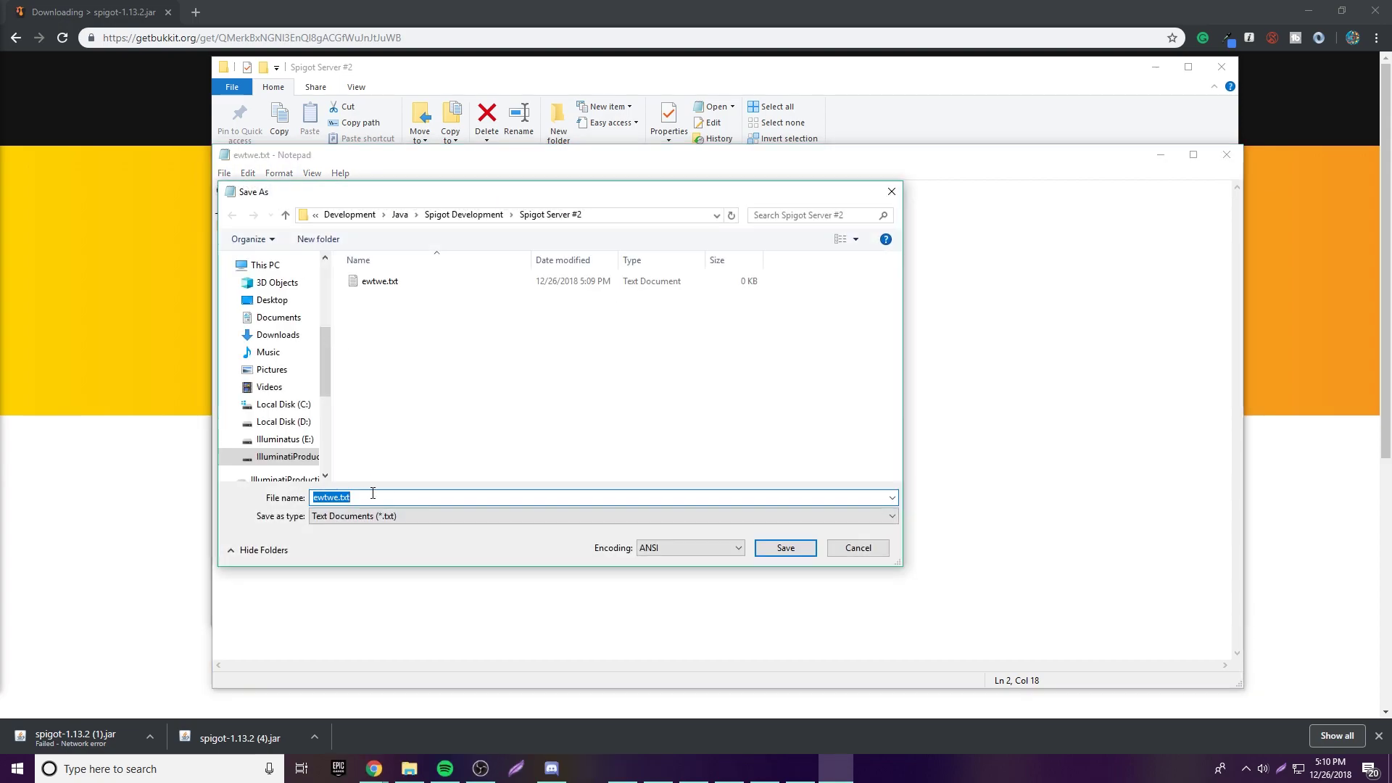
type("run.bat")
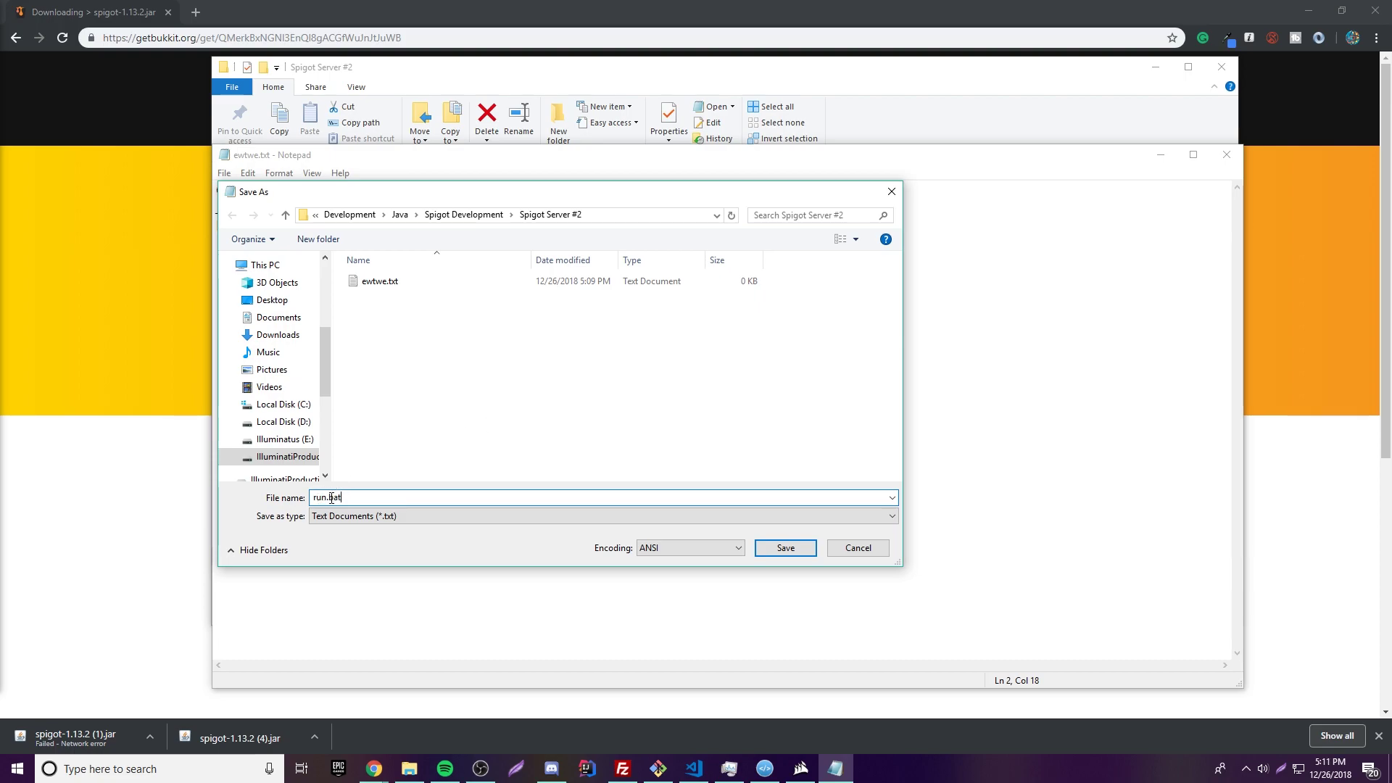
left_click_drag(328, 497, 356, 498)
left_click(786, 547)
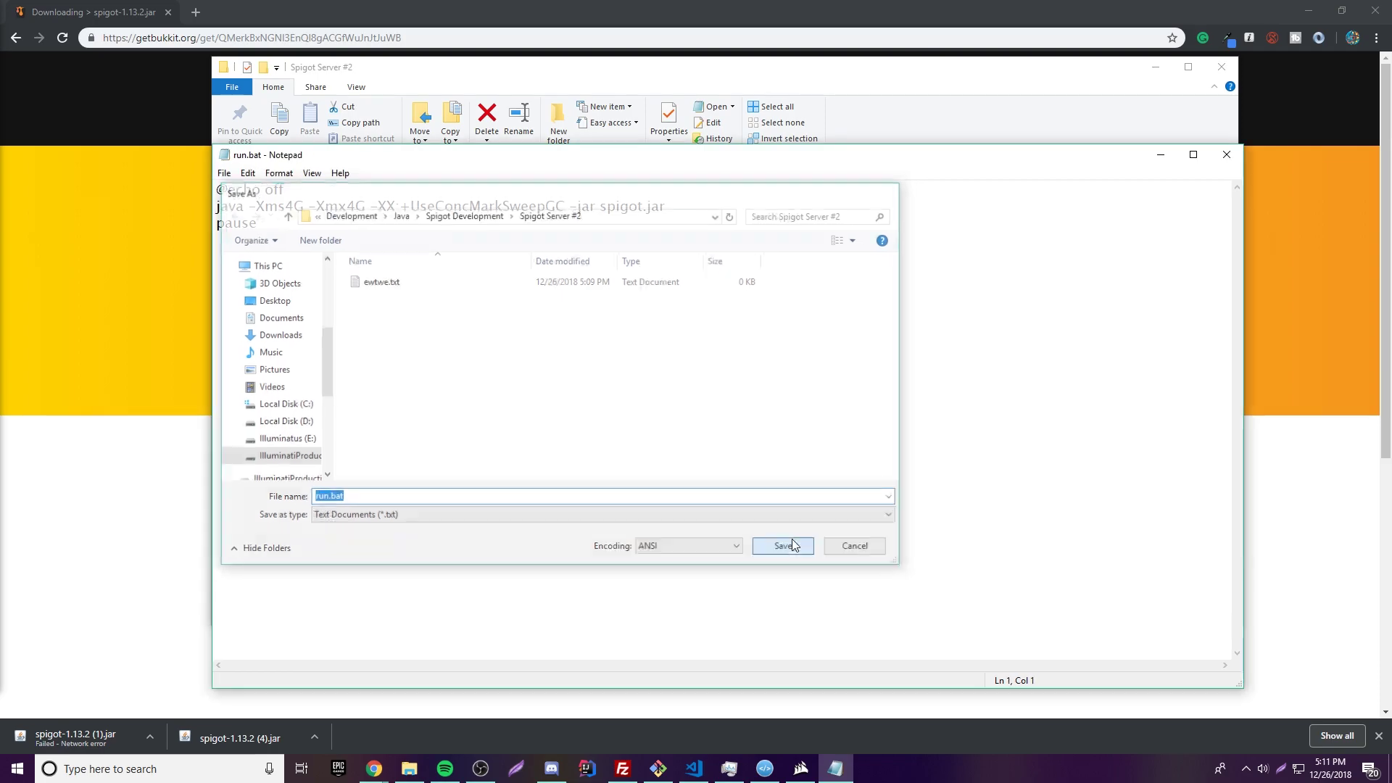
Close Notepad, delete ewtwe.txt, and start the server by running run.bat
left_click(1226, 152)
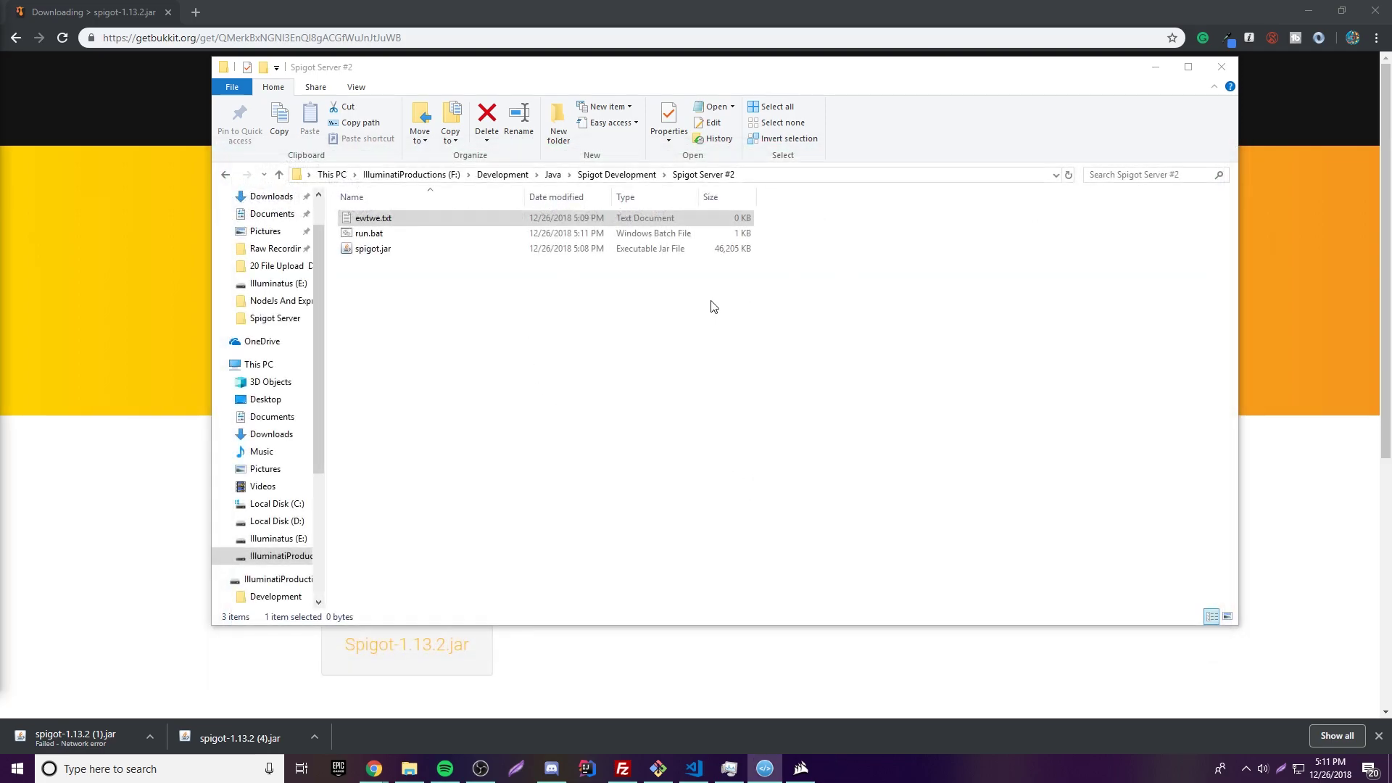
left_click(370, 218)
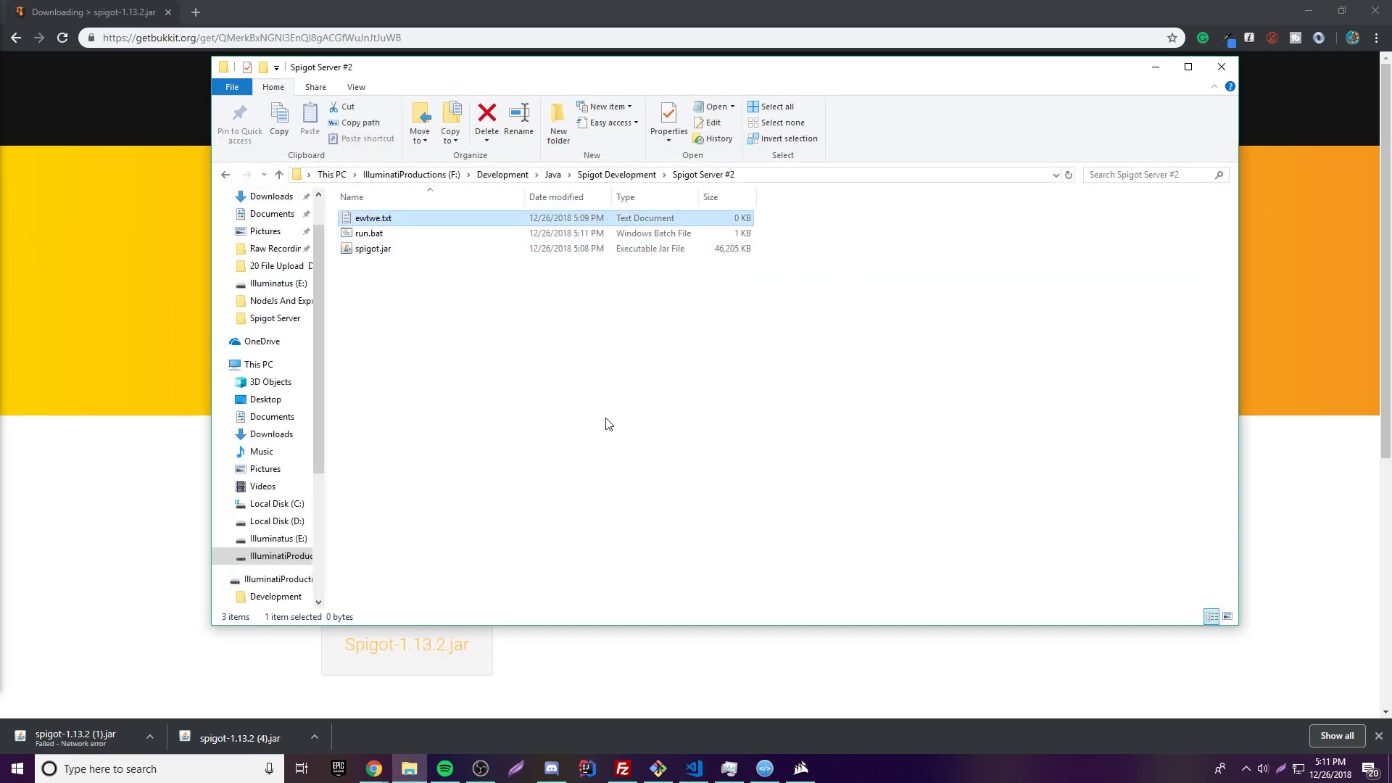
key("Delete")
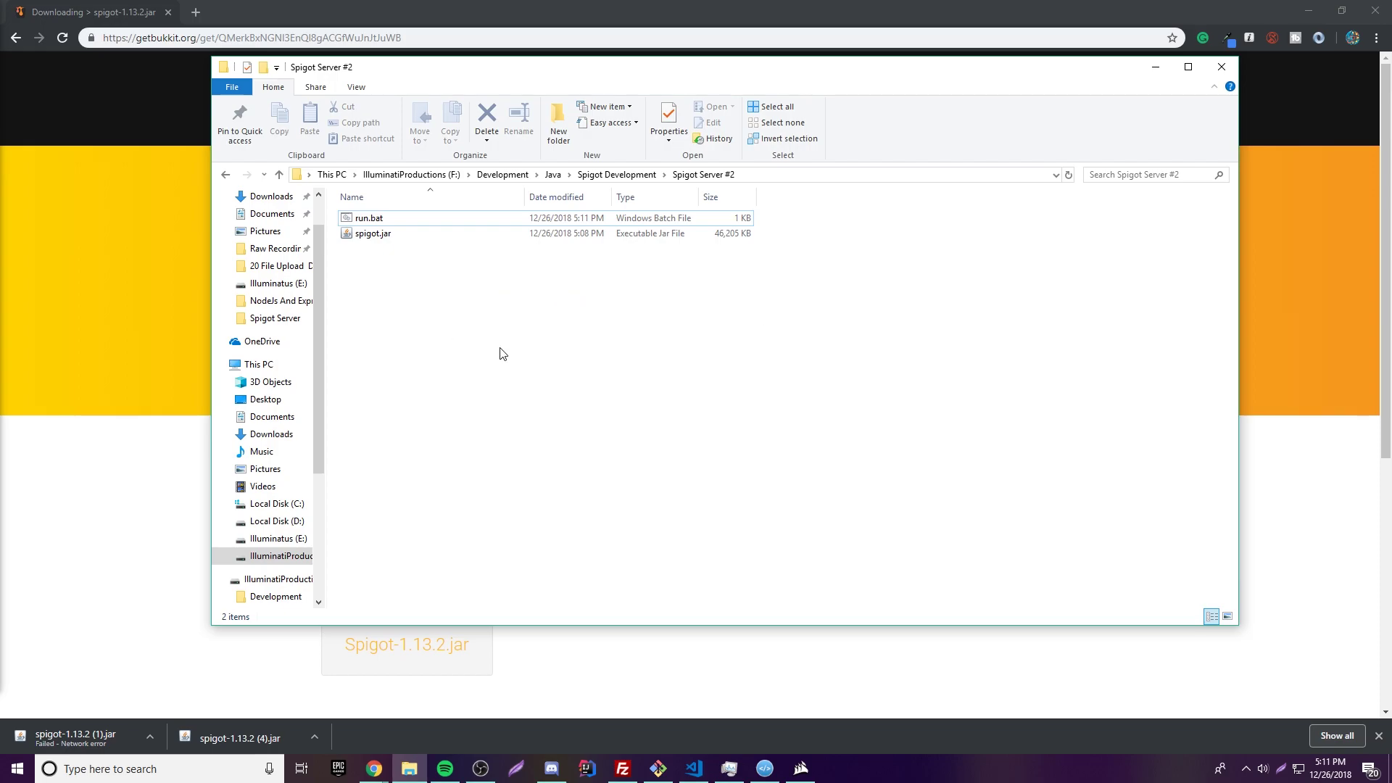
double_click(504, 219)
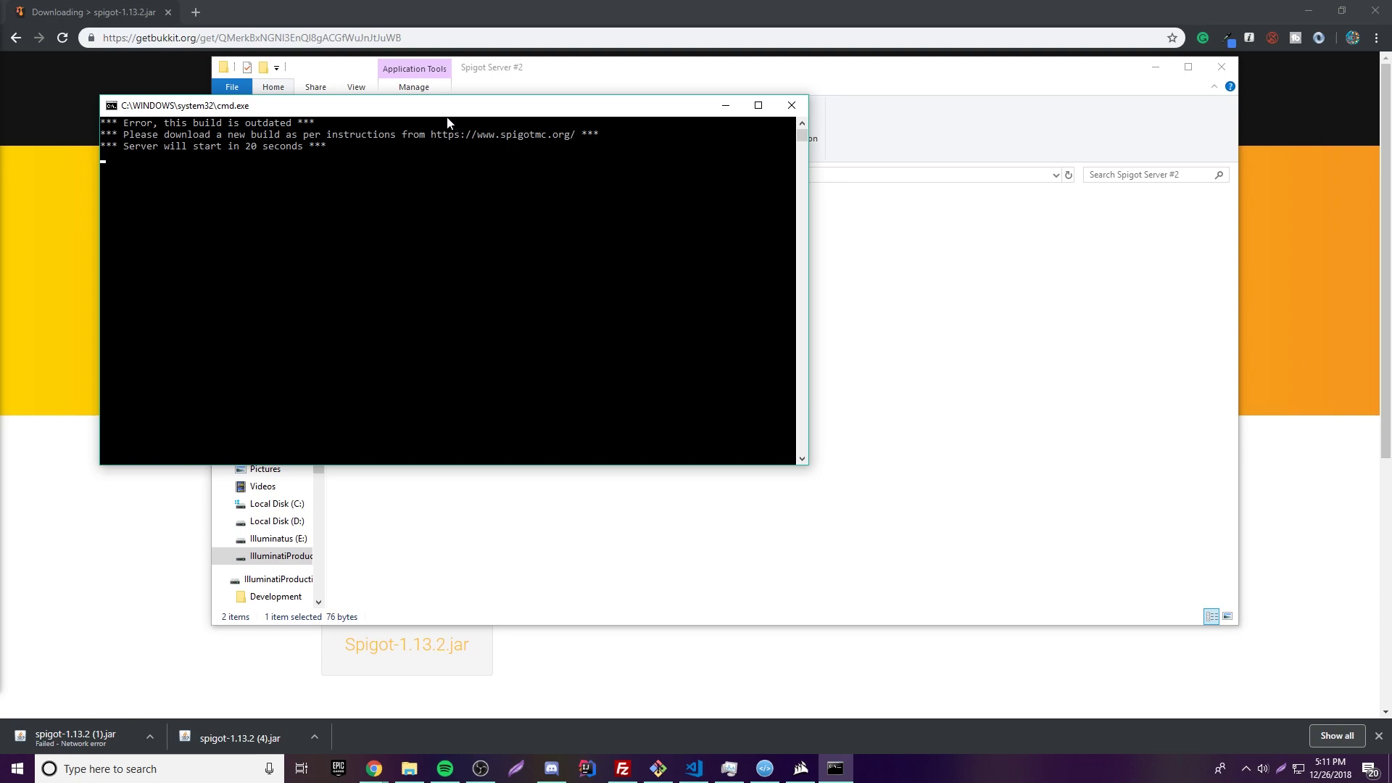
left_click_drag(448, 123, 615, 342)
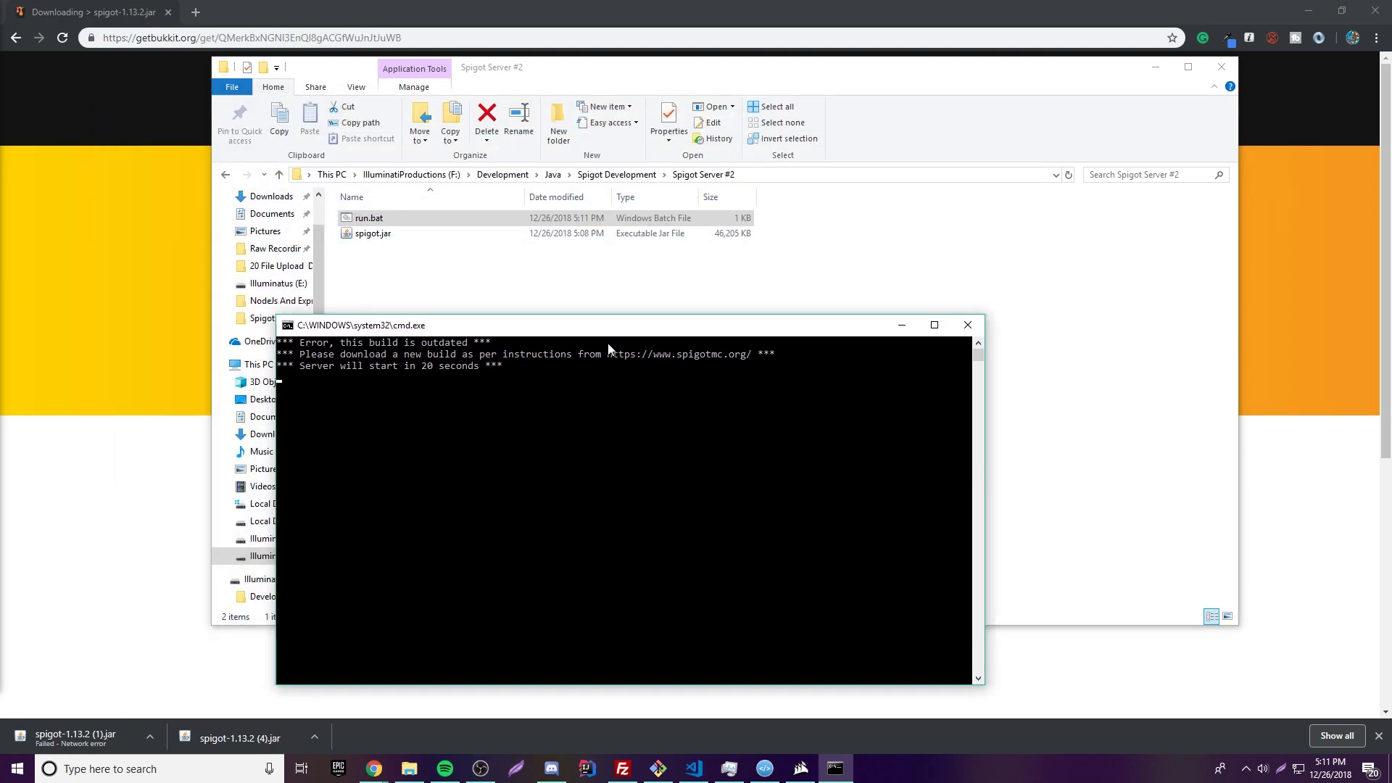
Look over the GetBukkit download page in Chrome, then return to the server console
left_click(490, 278)
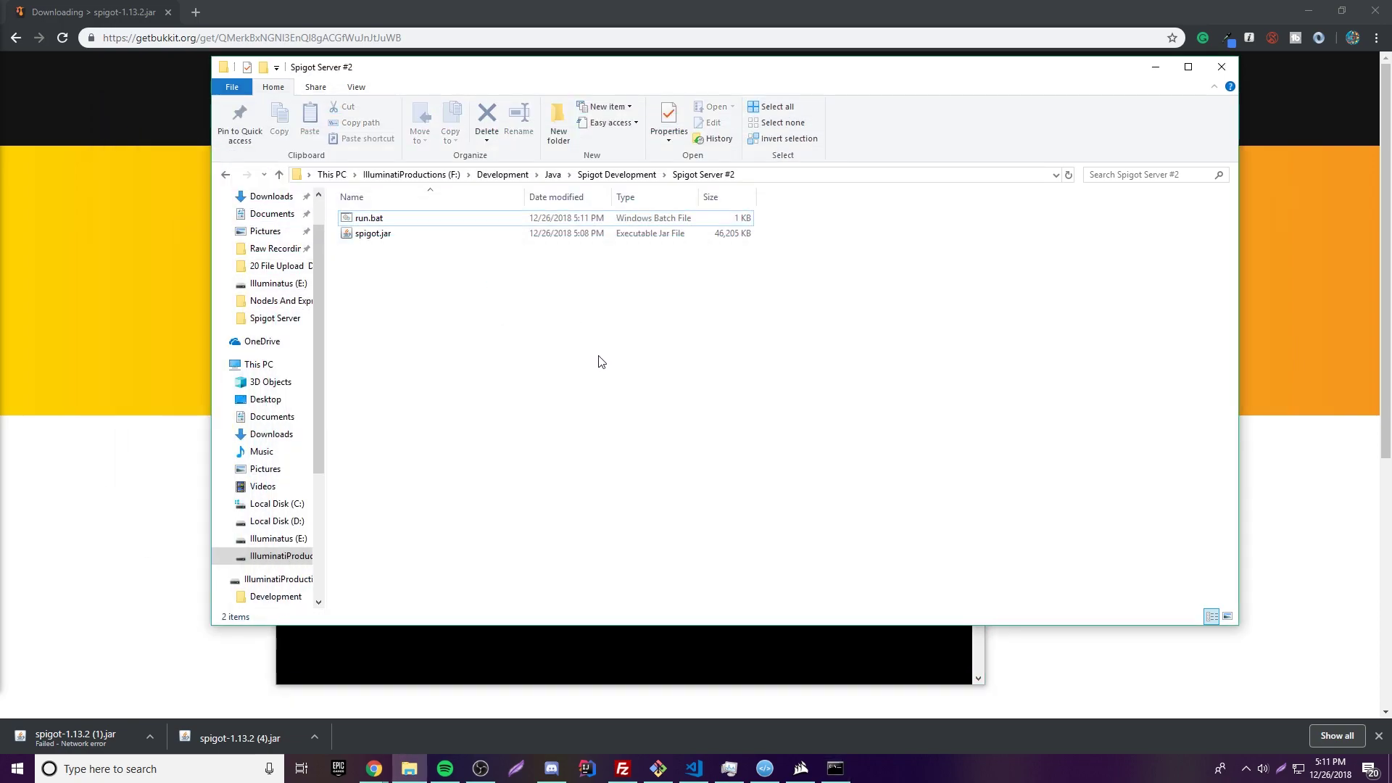
left_click(54, 371)
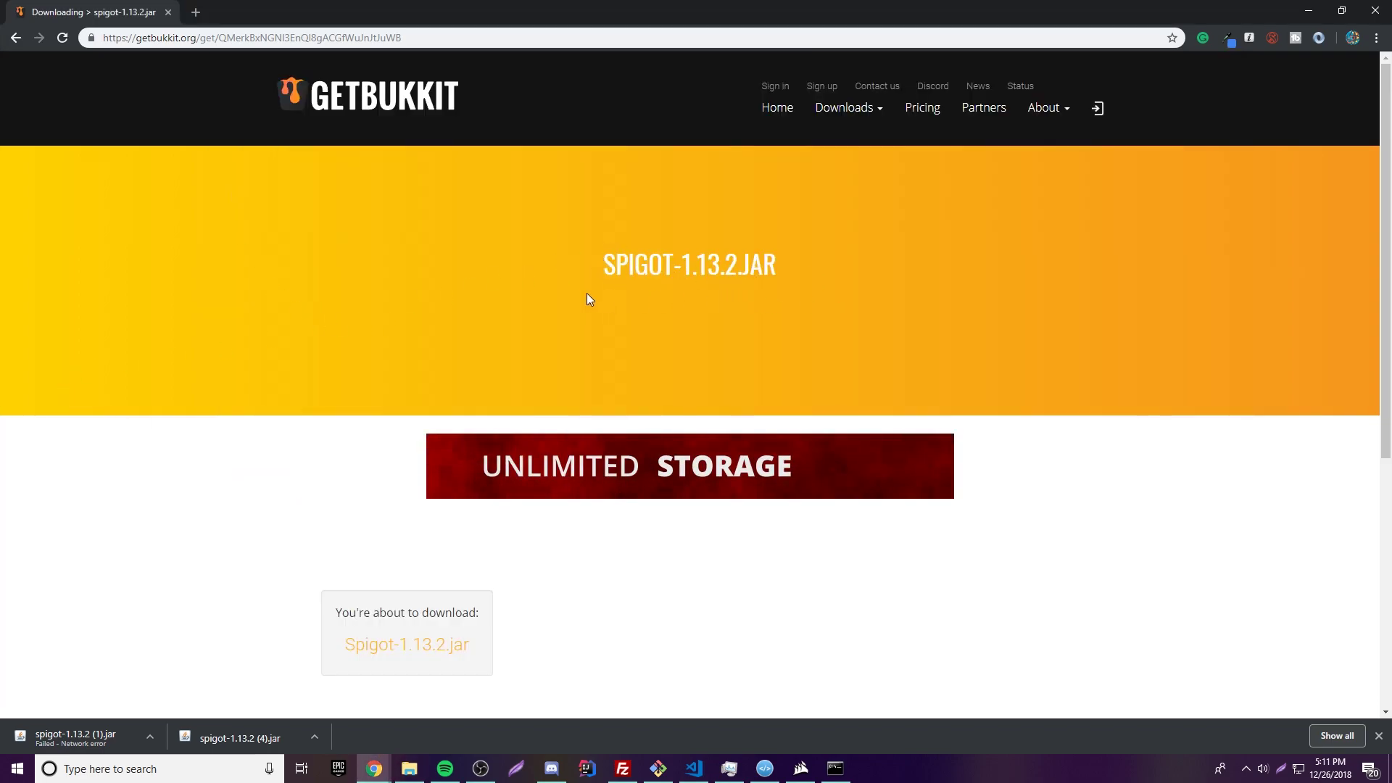
scroll(525, 335, "down", 5)
scroll(525, 335, "up", 5)
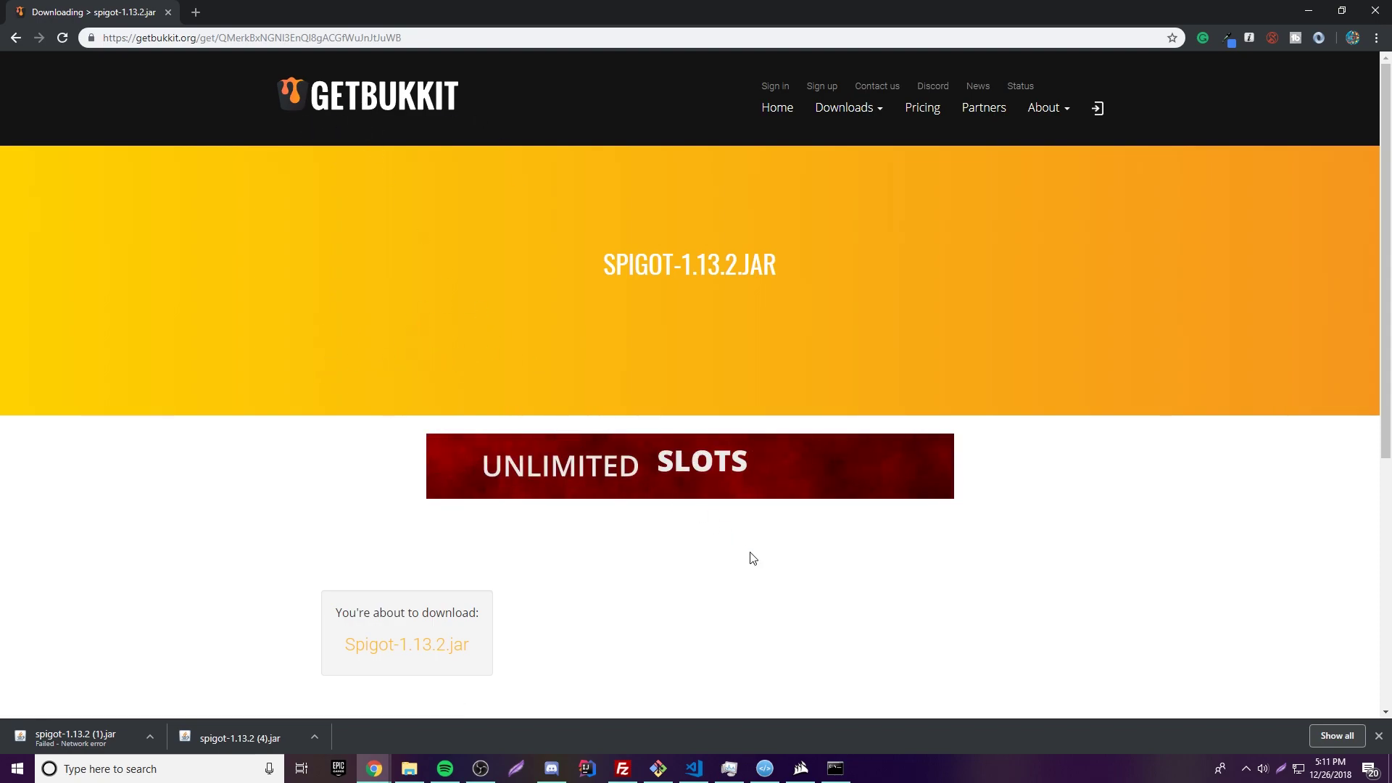
left_click(832, 766)
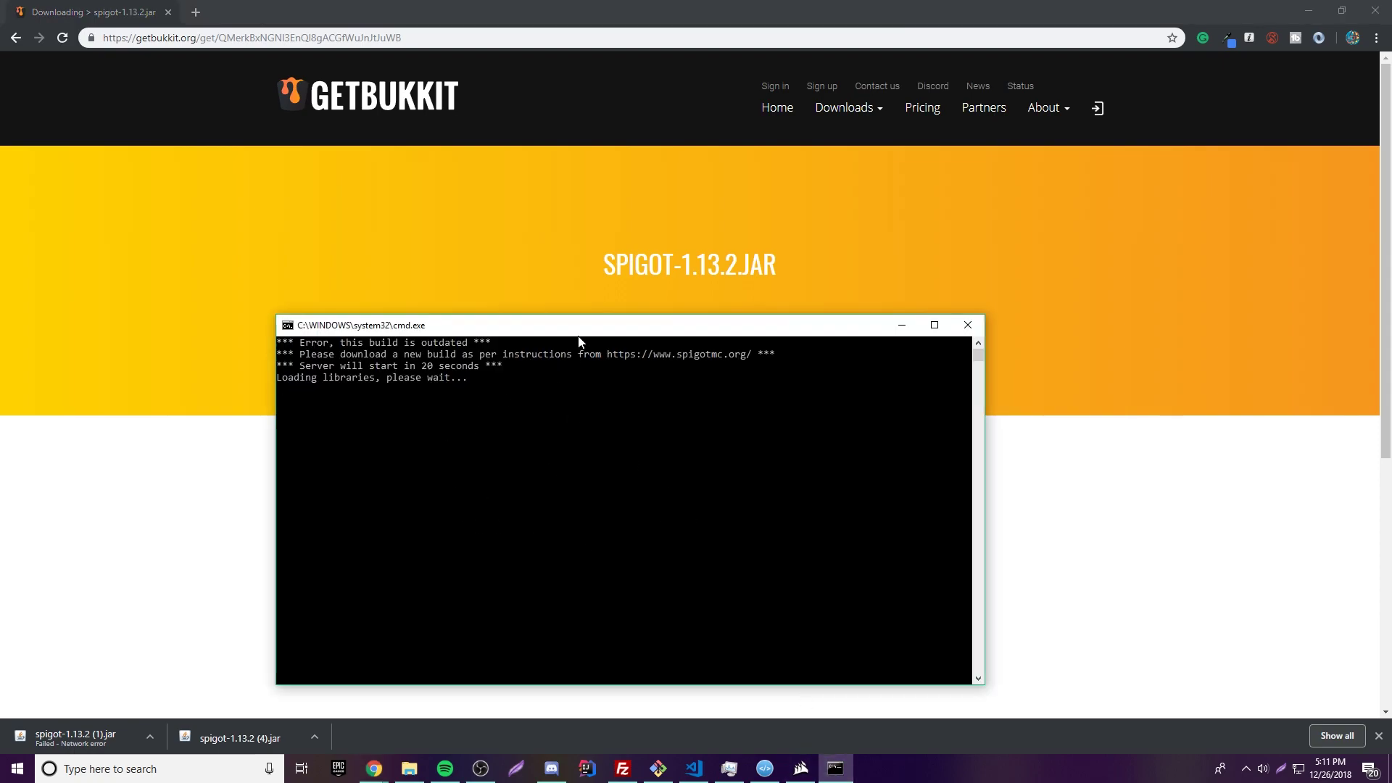
Move and focus the server console while it stops over the unaccepted EULA
left_click_drag(579, 336, 590, 298)
left_click(632, 374)
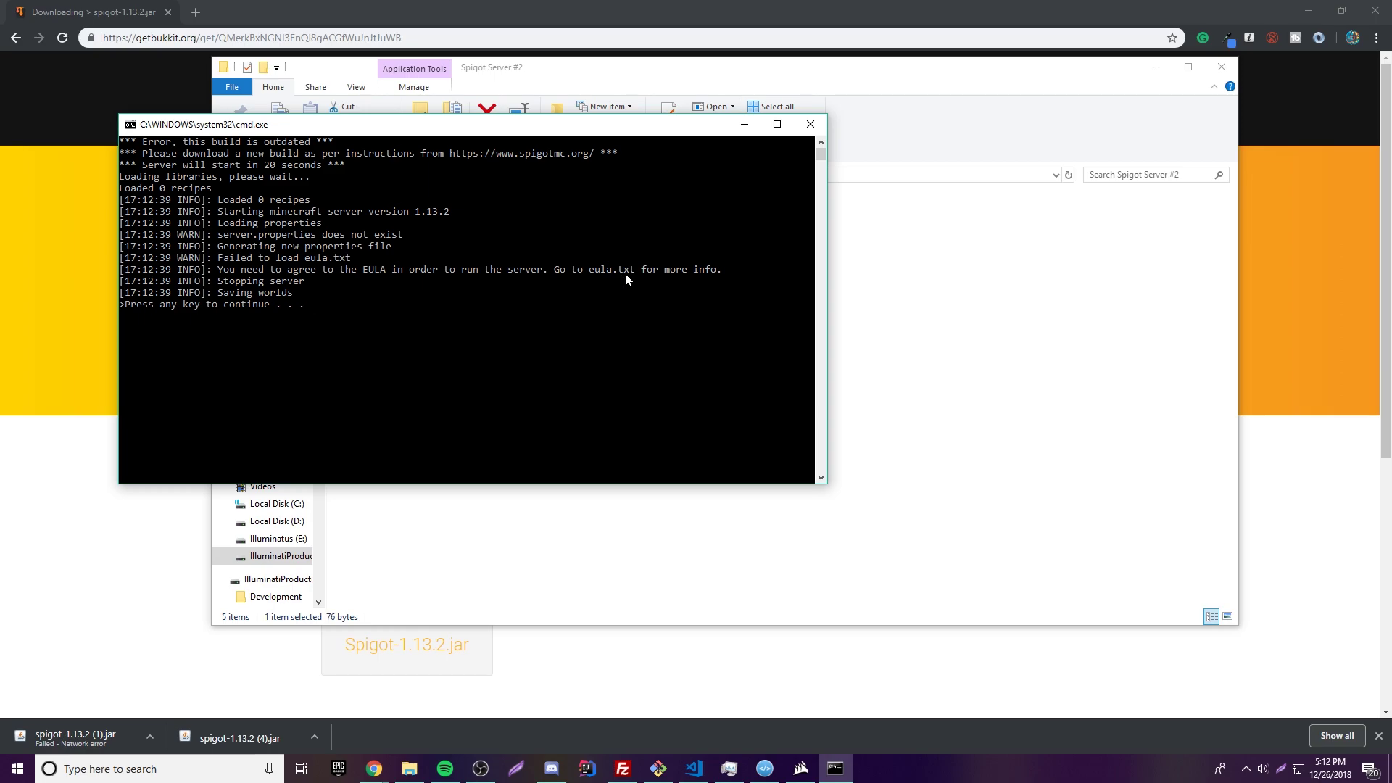
Close the stopped console, then edit eula.txt from false to true and save it
left_click_drag(437, 252, 427, 240)
key("Return")
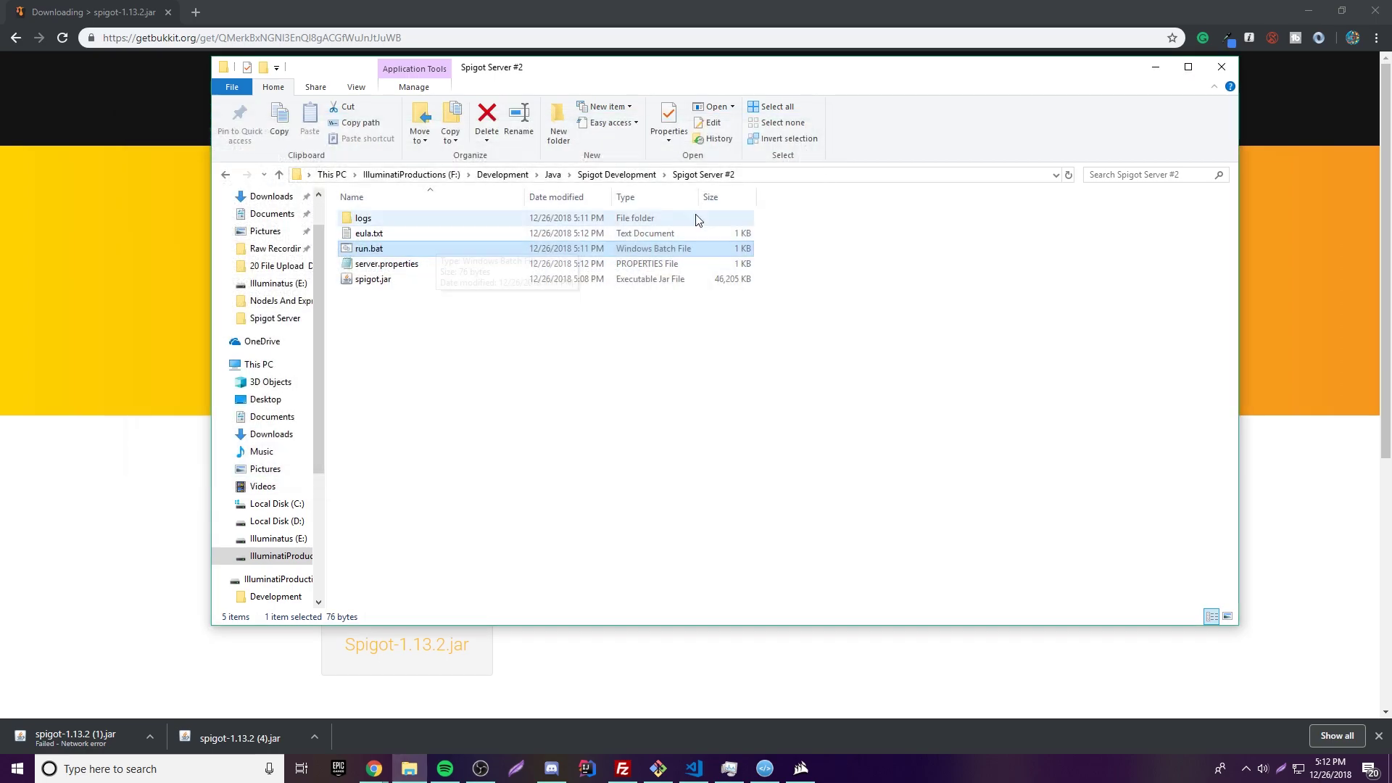
left_click(373, 235)
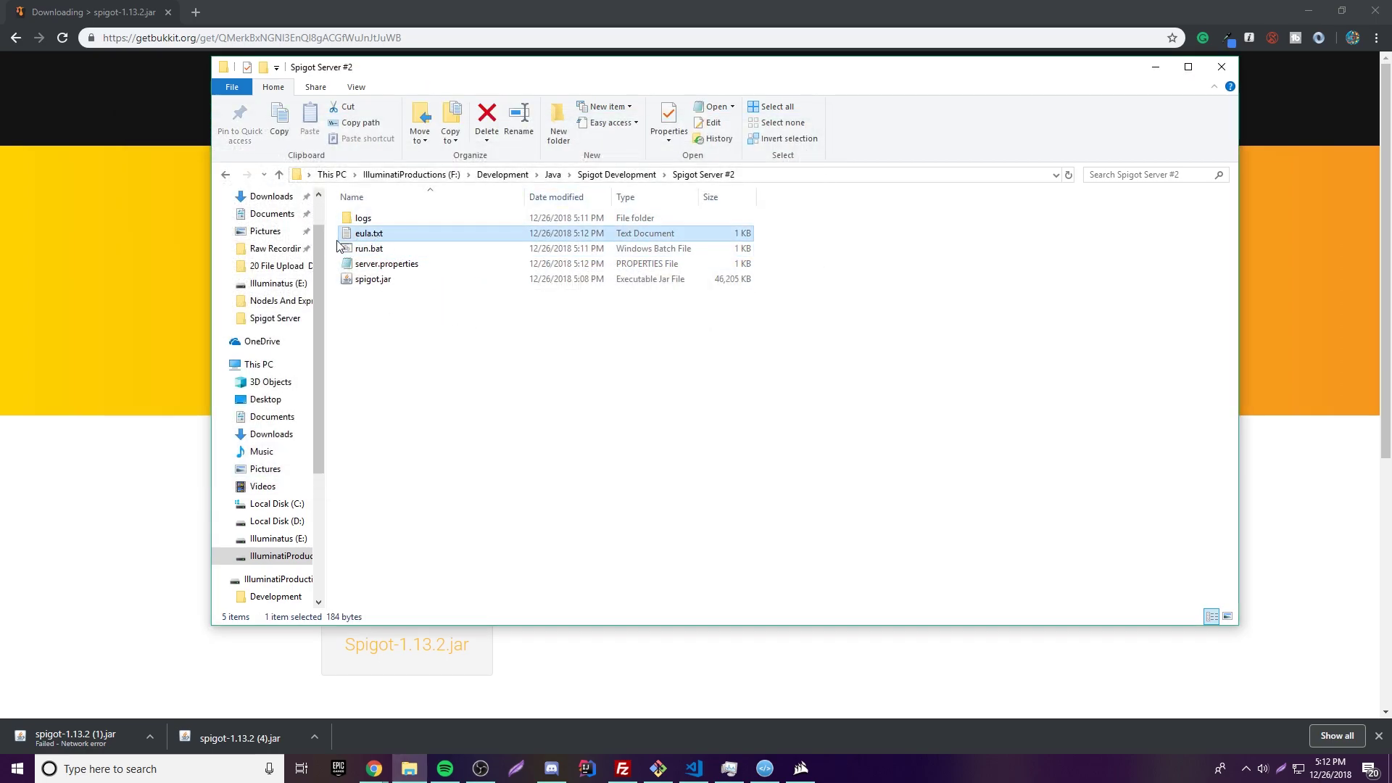
right_click(370, 234)
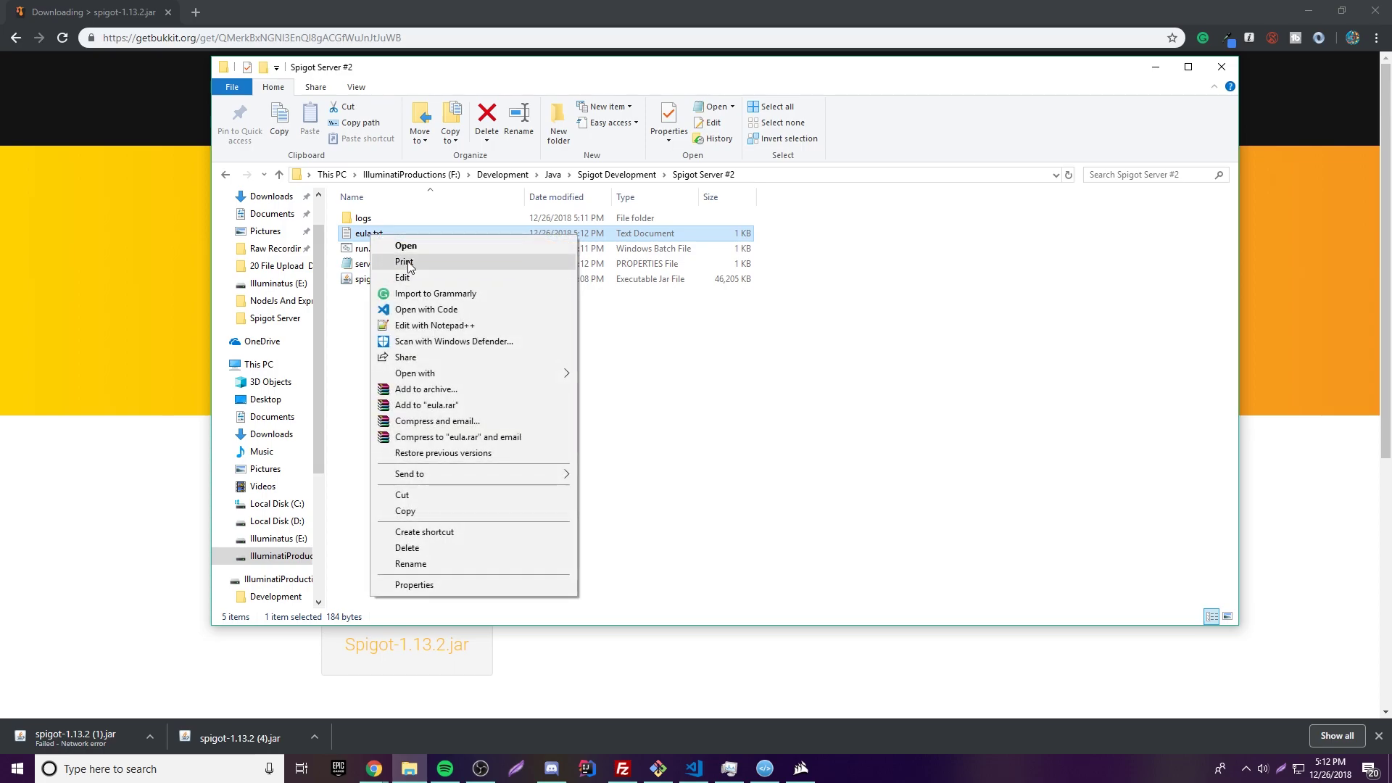
left_click(406, 273)
left_click_drag(496, 252, 257, 224)
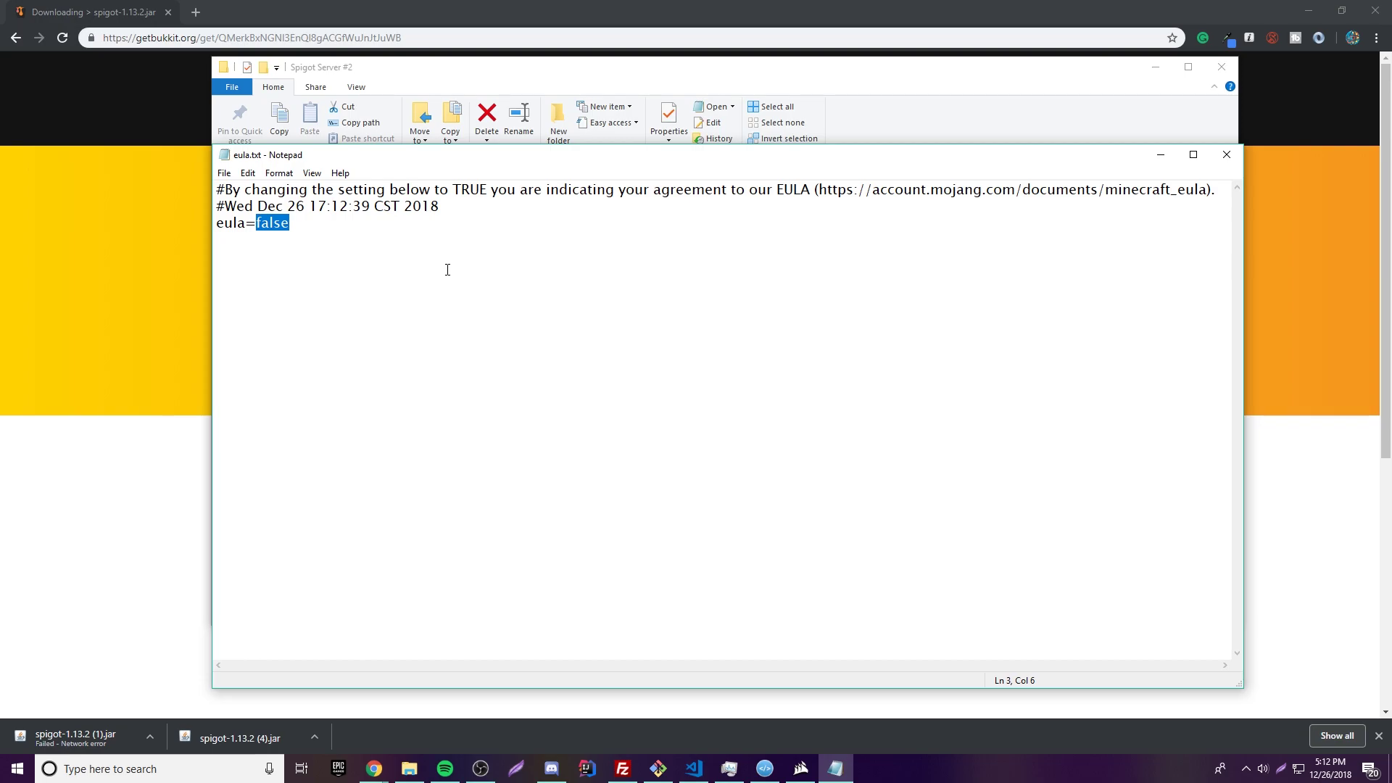
type("true")
left_click(1227, 155)
left_click(688, 386)
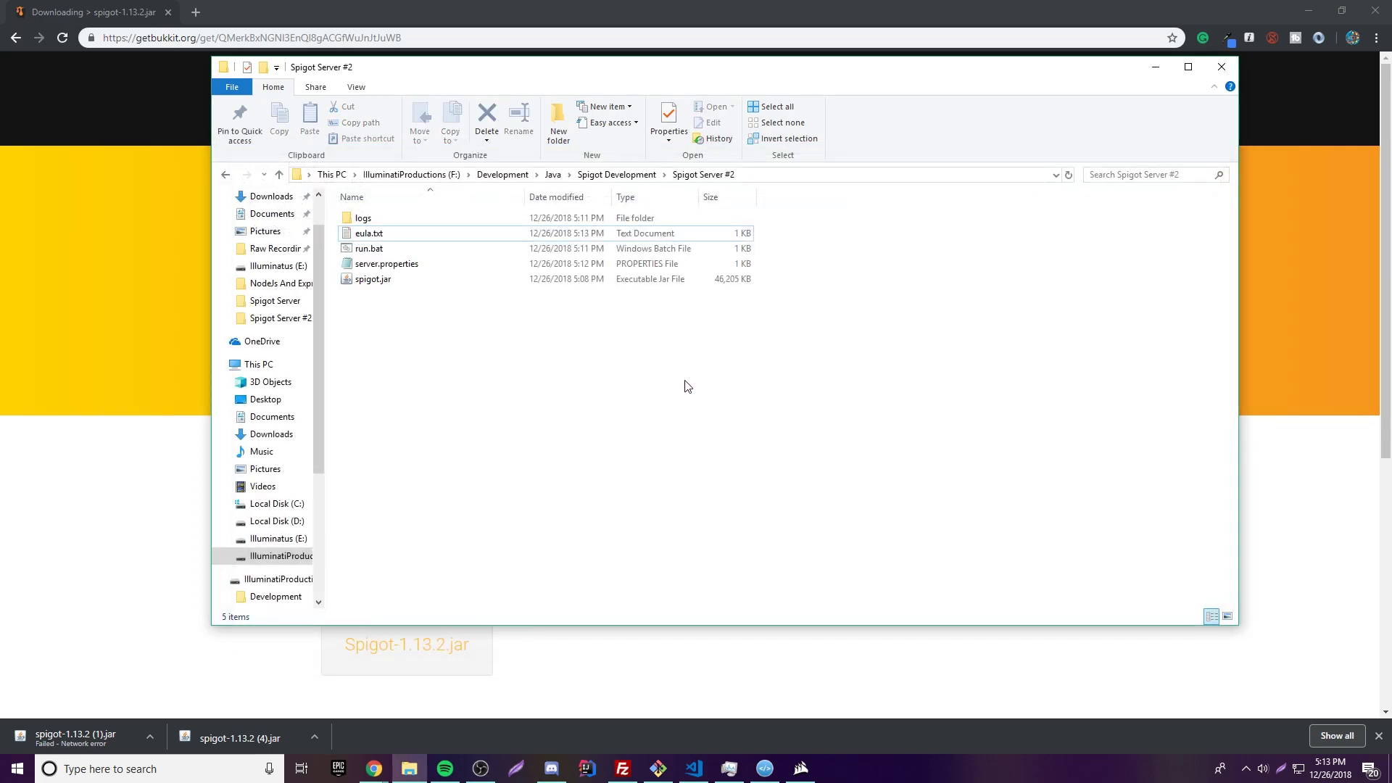
Restart the server with run.bat, then search for Minecraft and launch it
double_click(369, 249)
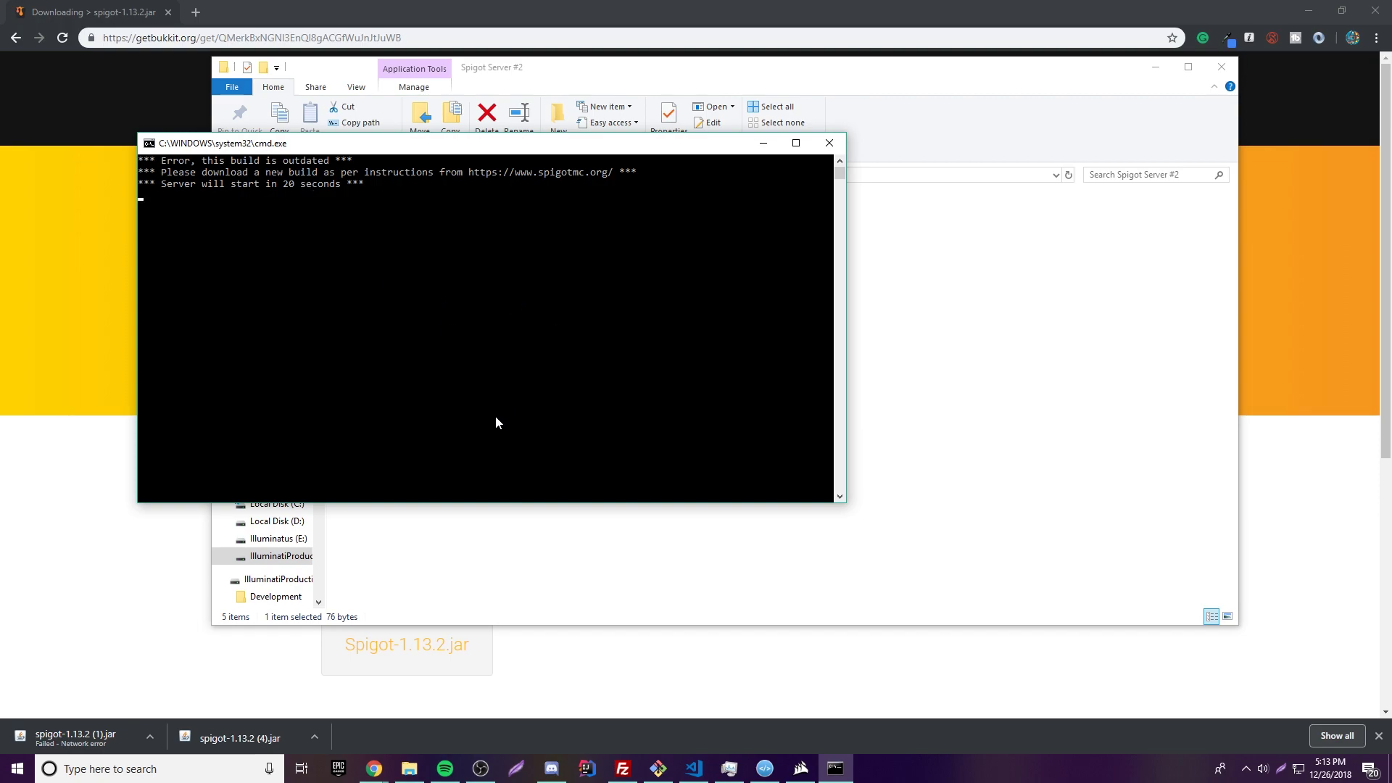
left_click(478, 288)
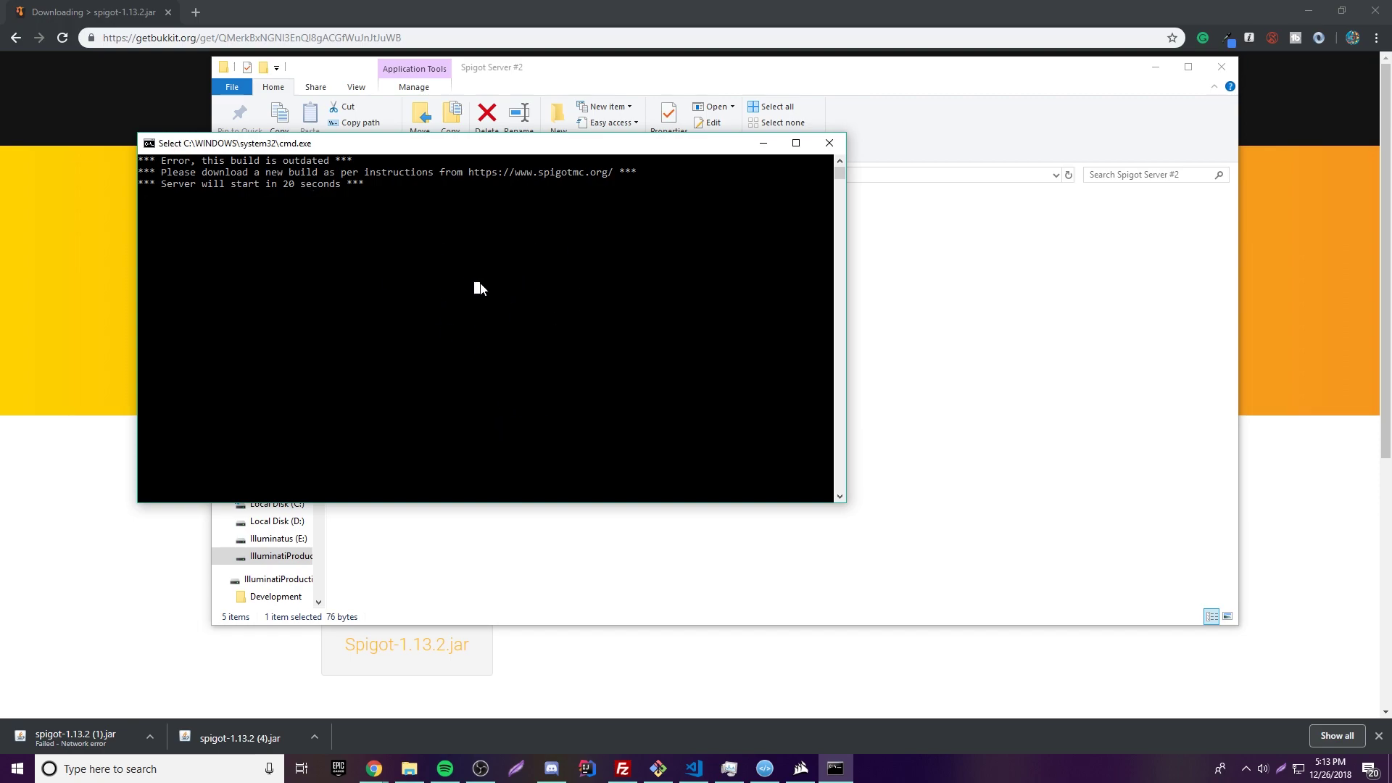
left_click(180, 770)
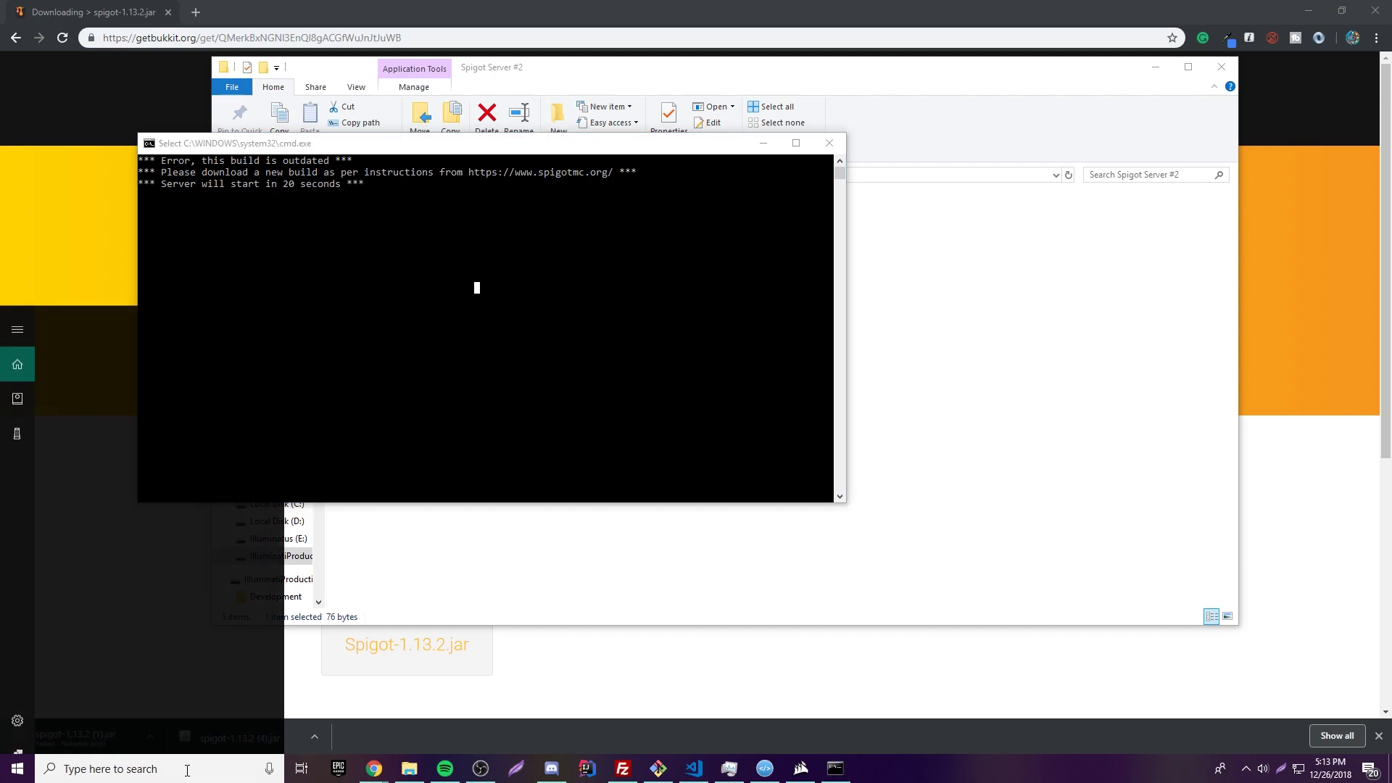
type("minecraft")
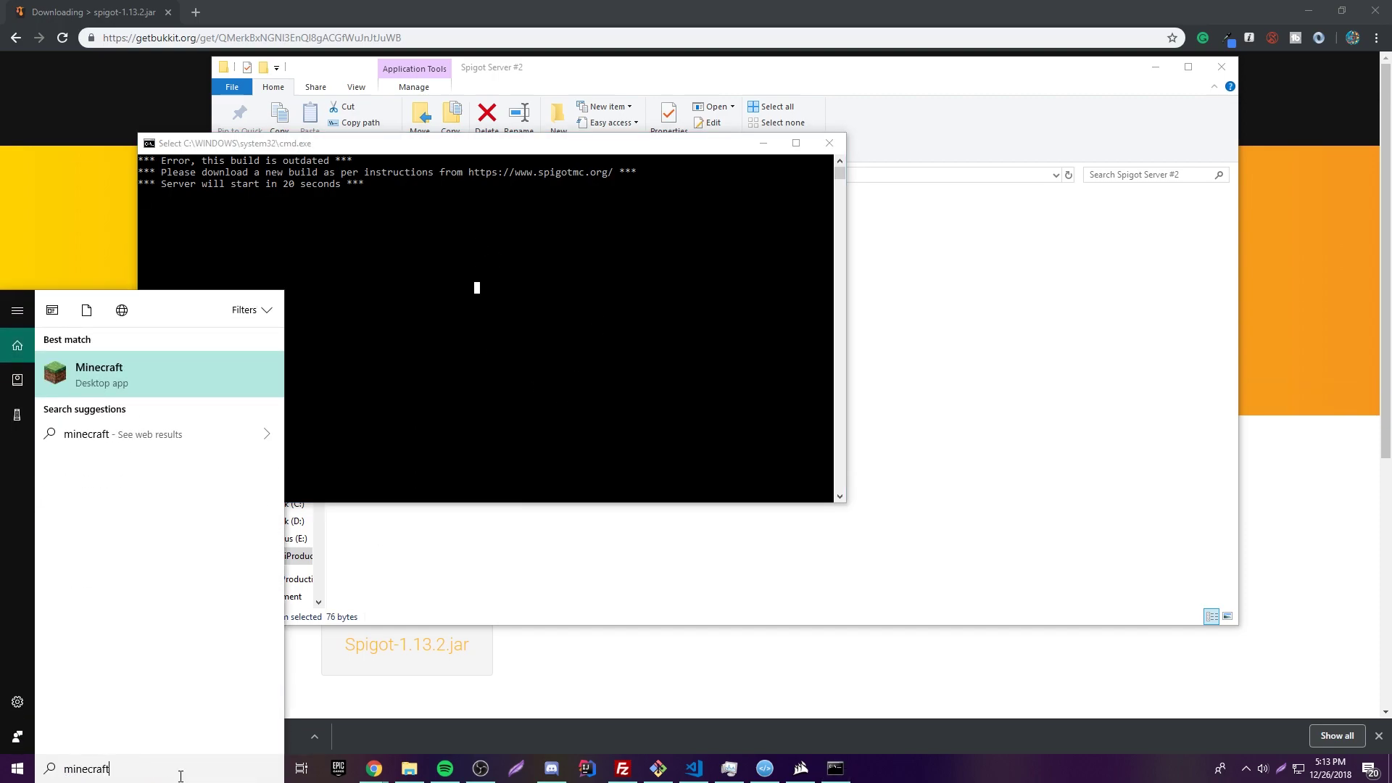
key("Return")
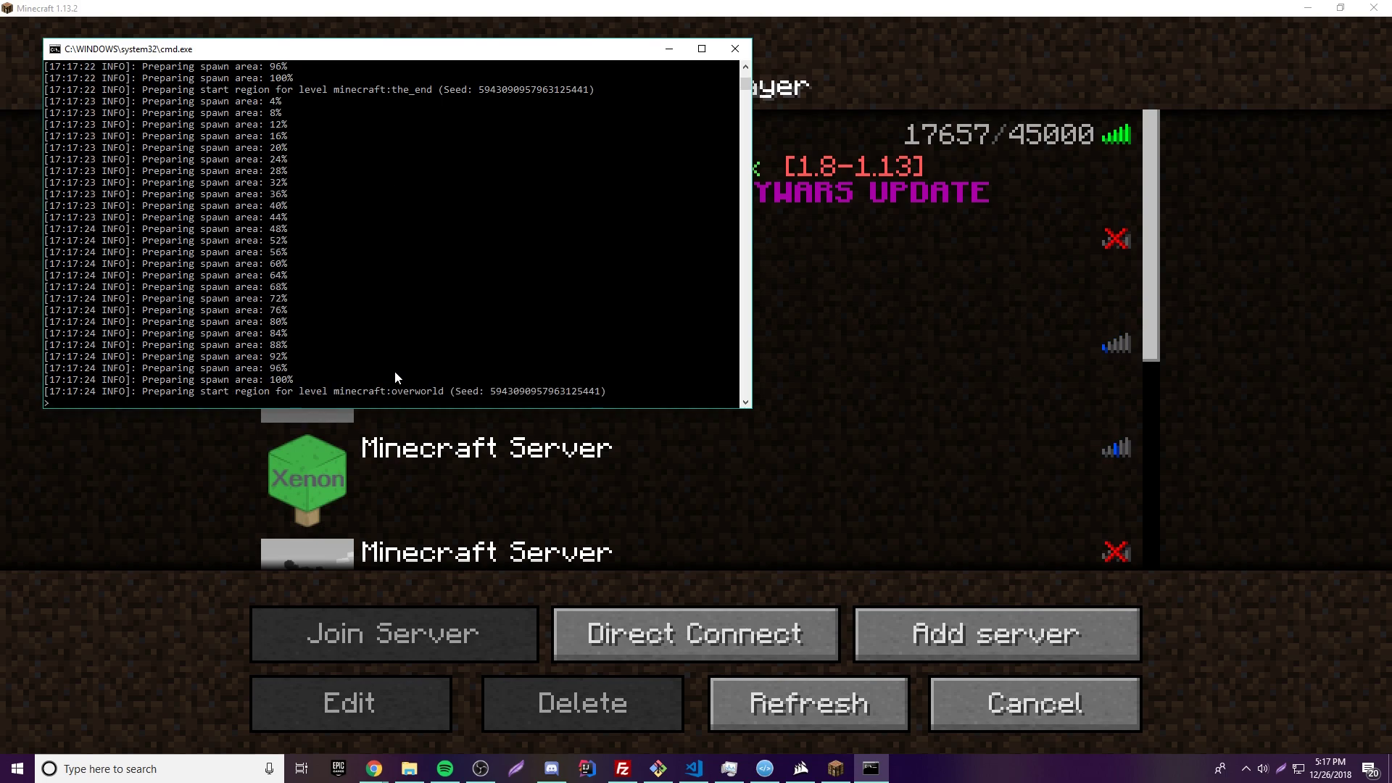
Direct Connect to 'localhost' and join the local Spigot server
left_click(682, 627)
key("BackSpace")
key("BackSpace")
key("BackSpace")
key("BackSpace")
key("BackSpace")
key("BackSpace")
key("BackSpace")
key("BackSpace")
key("BackSpace")
key("BackSpace")
key("BackSpace")
key("BackSpace")
key("BackSpace")
key("BackSpace")
key("BackSpace")
key("BackSpace")
key("BackSpace")
key("BackSpace")
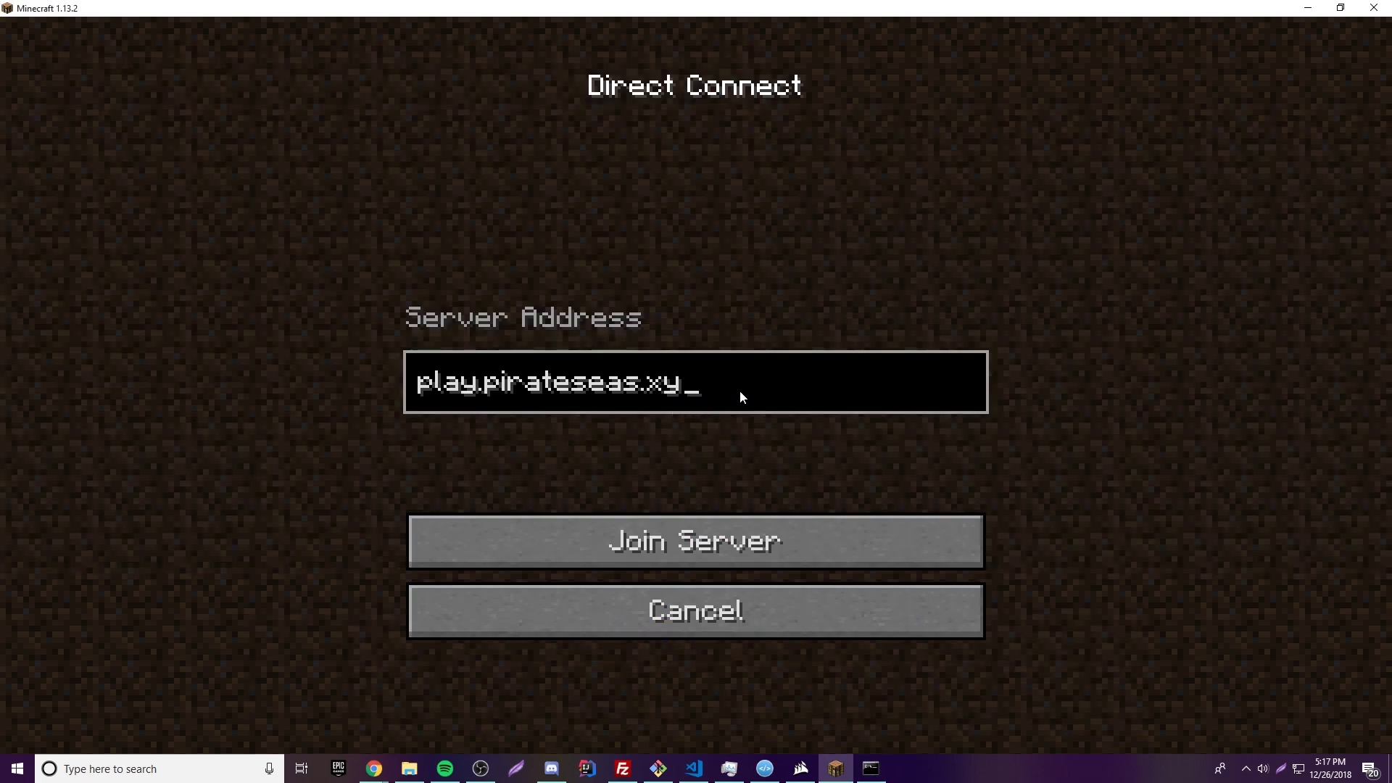
key("BackSpace")
type("localhost")
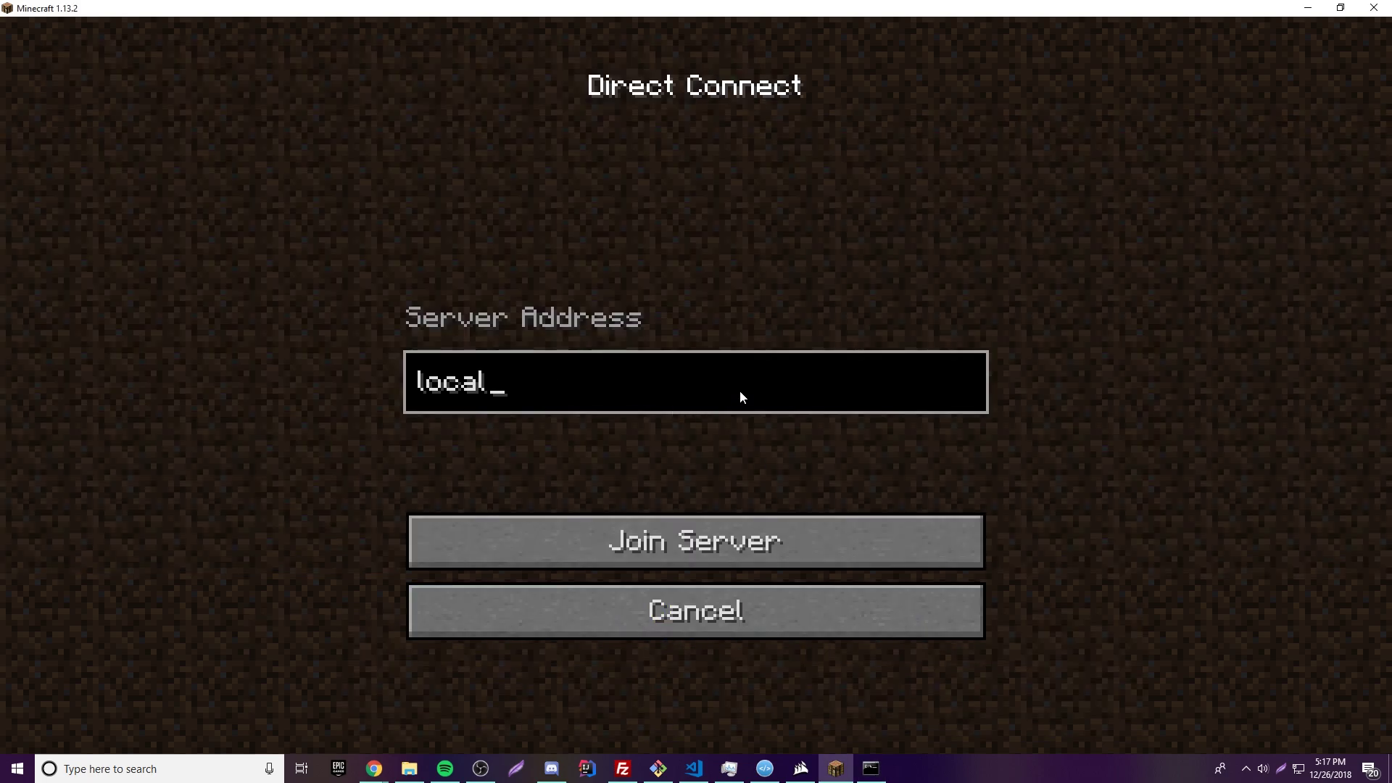
left_click(662, 528)
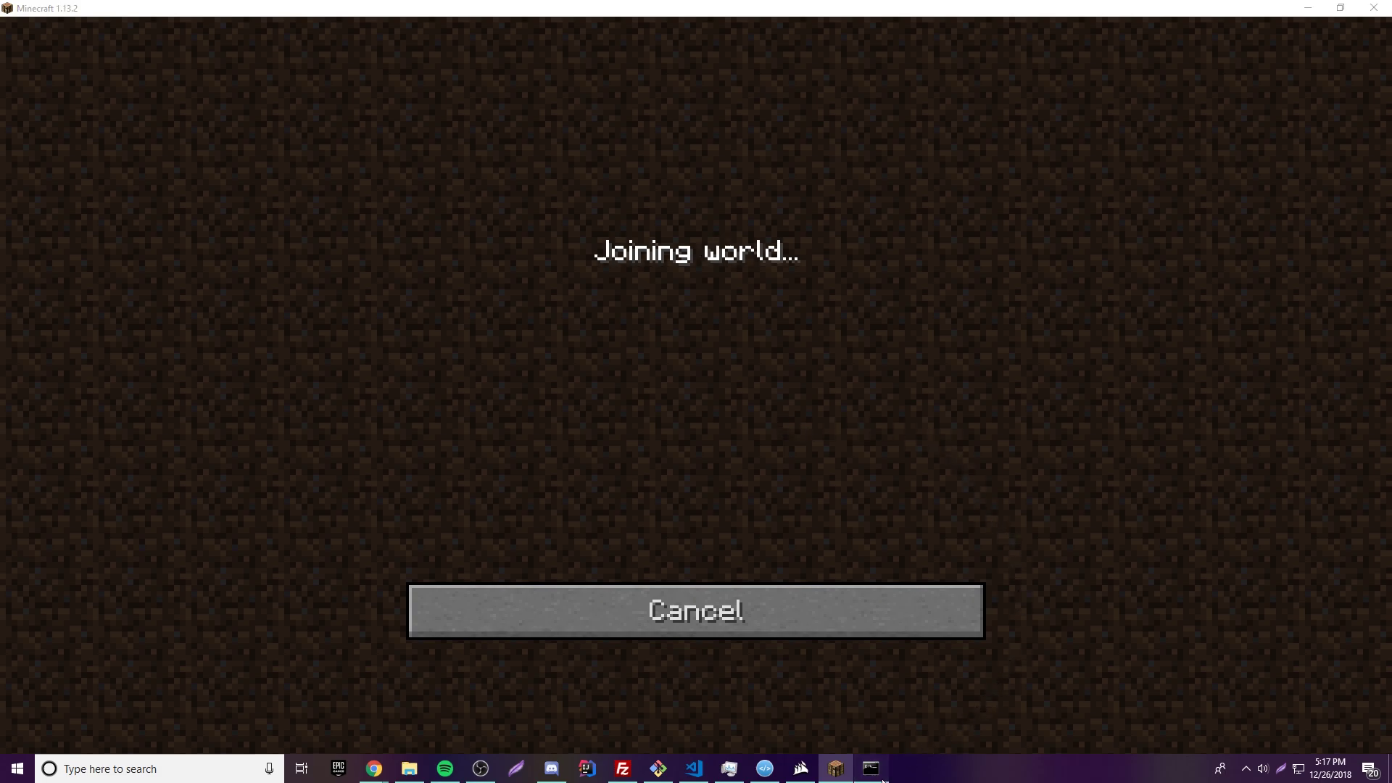
Load into the desert world and run /help in chat to list the server's commands
key("alt+Tab")
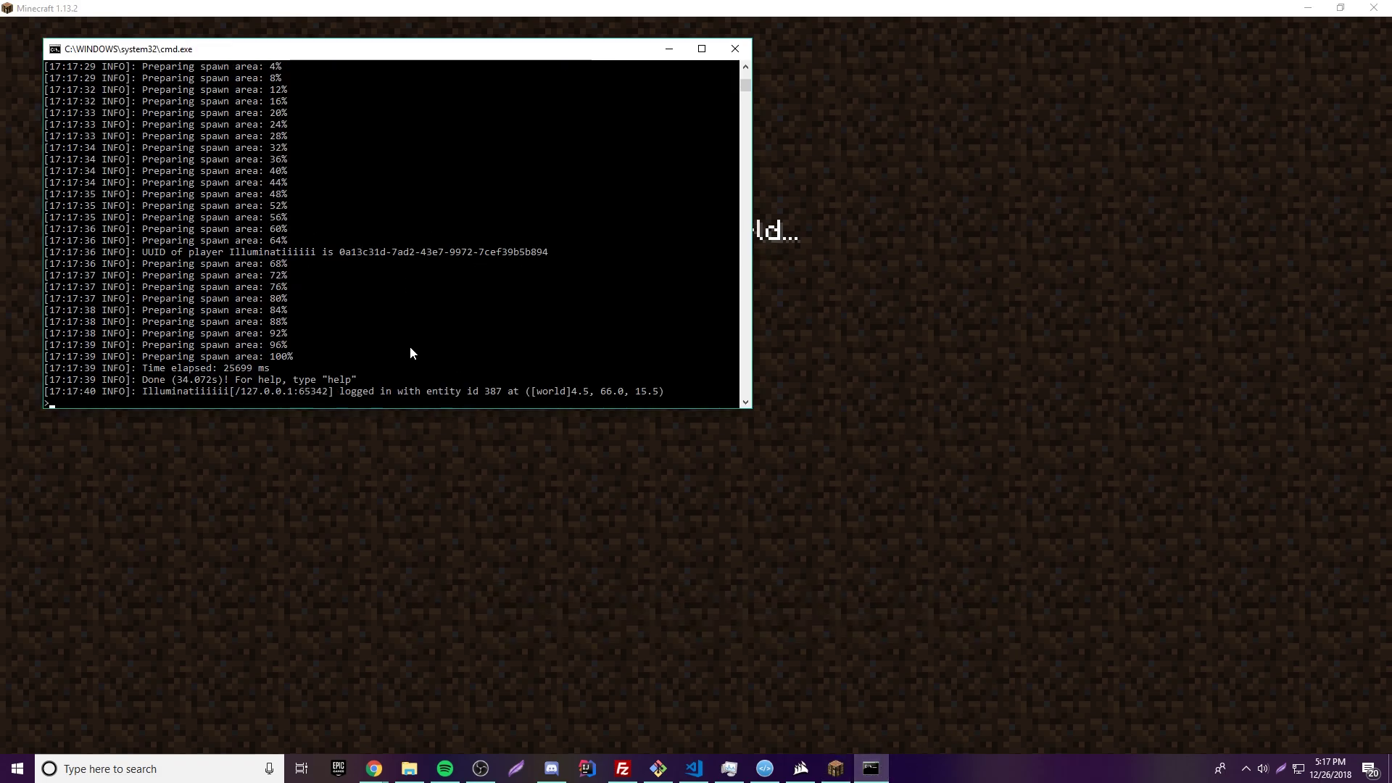
left_click(738, 474)
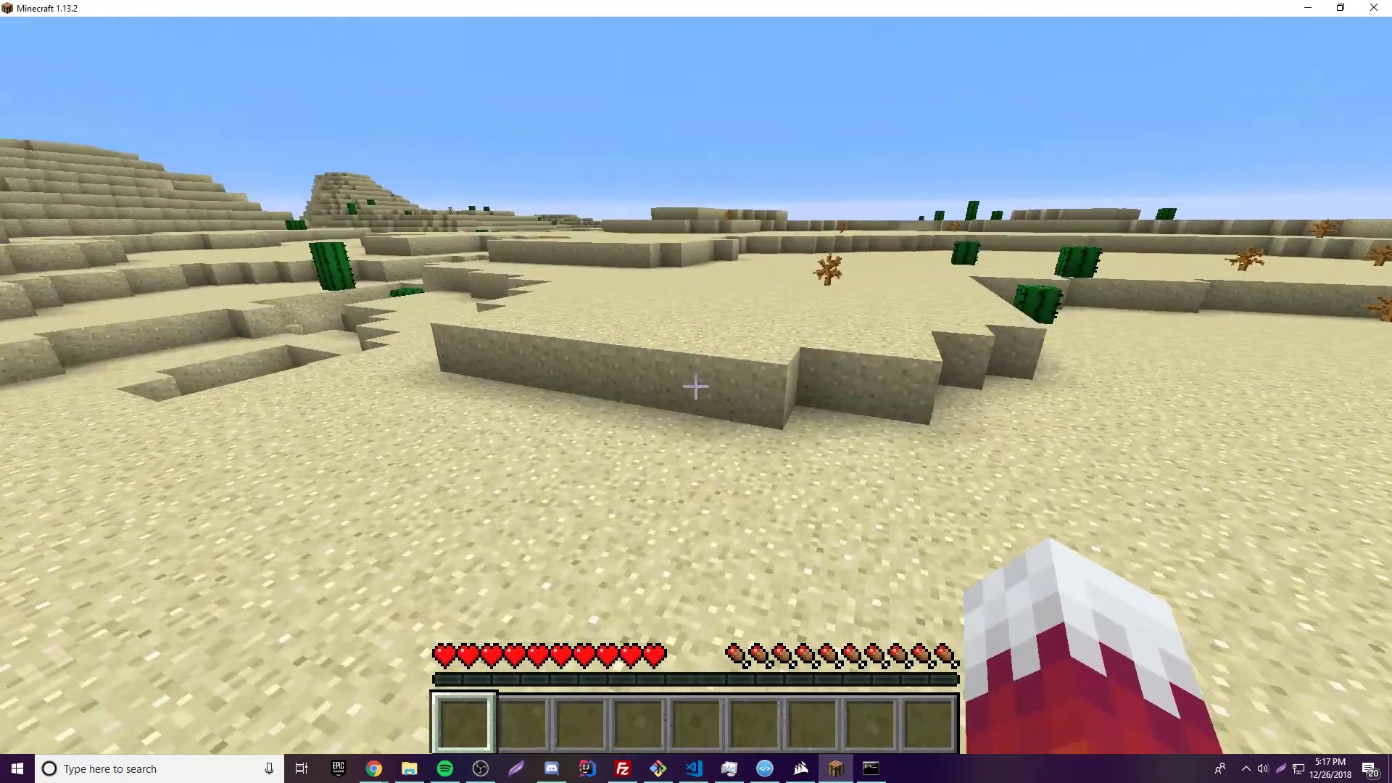
type("/help")
key("Return")
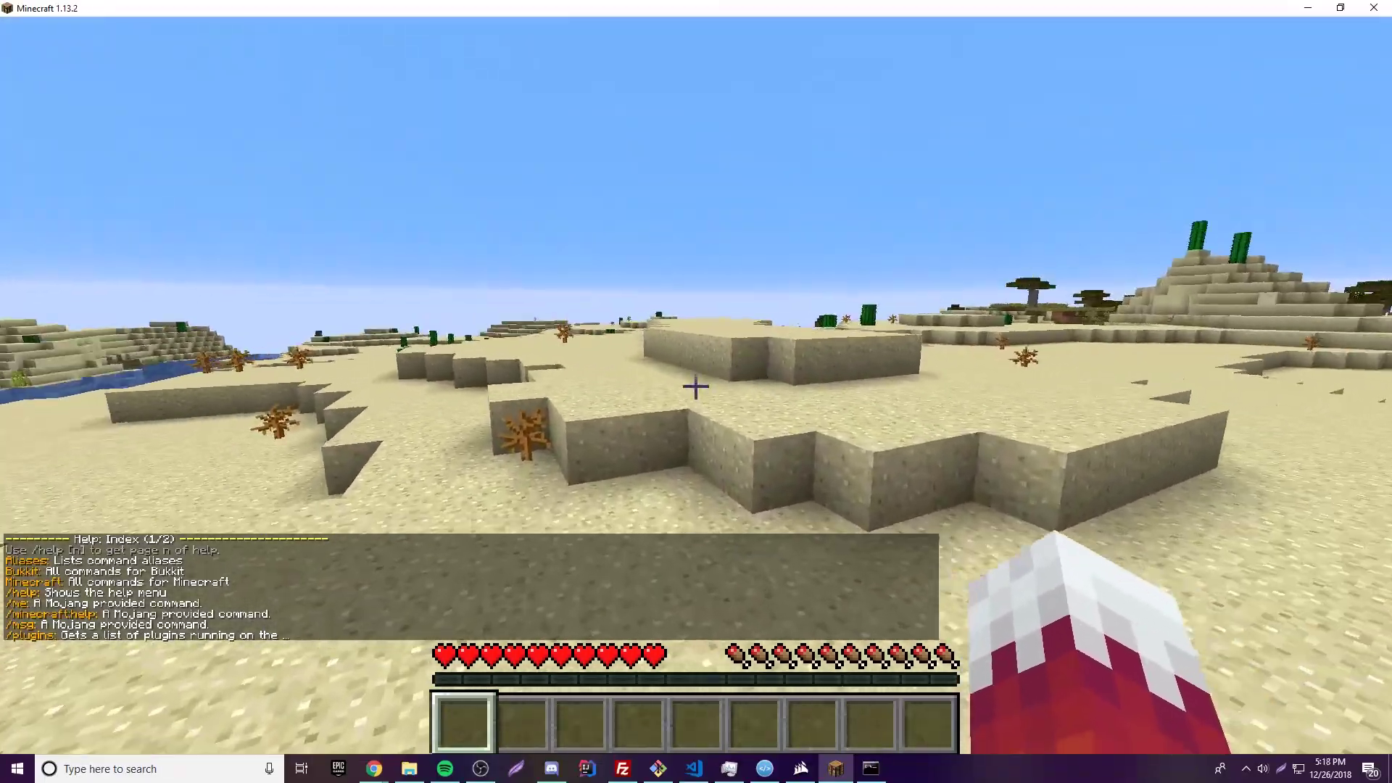
Free the mouse from Minecraft and open Spigot Server #2's server.properties in Notepad++
key("t")
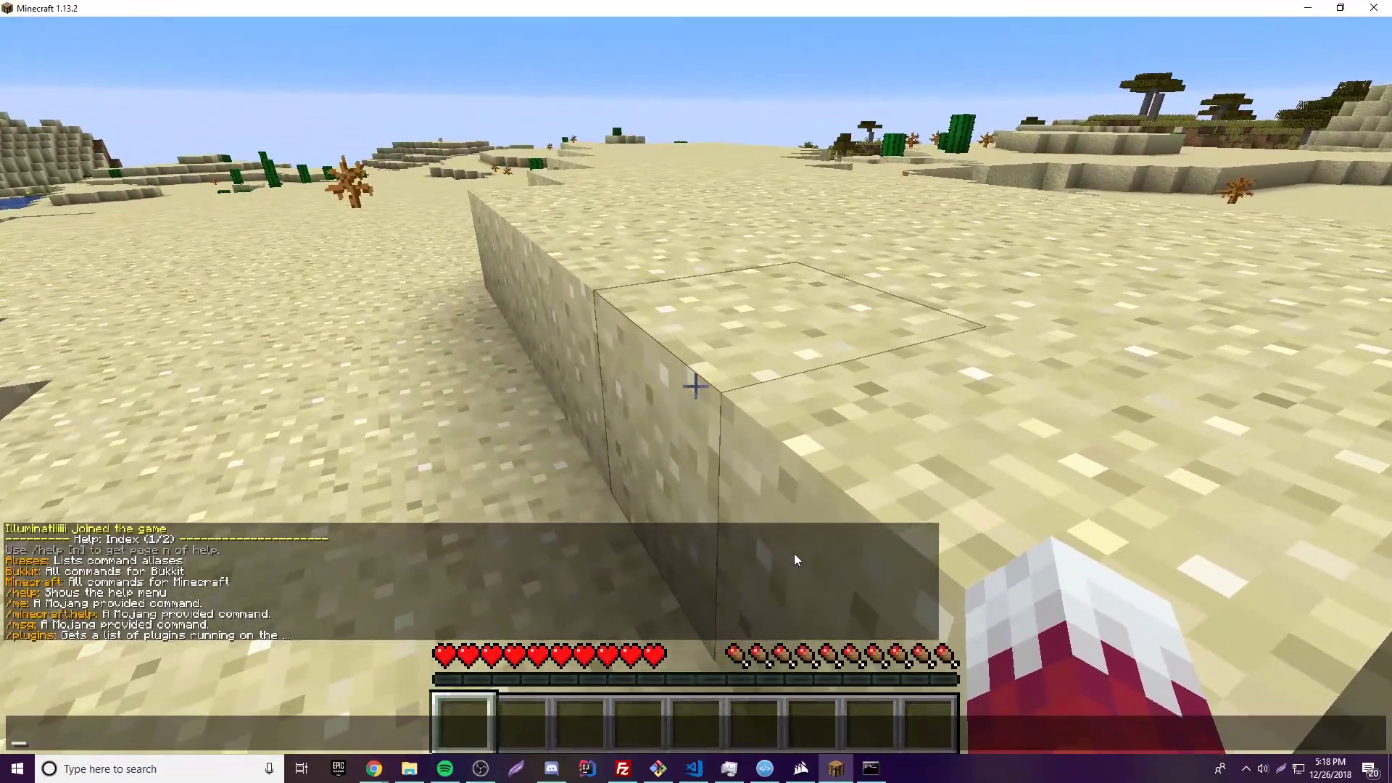
left_click(409, 769)
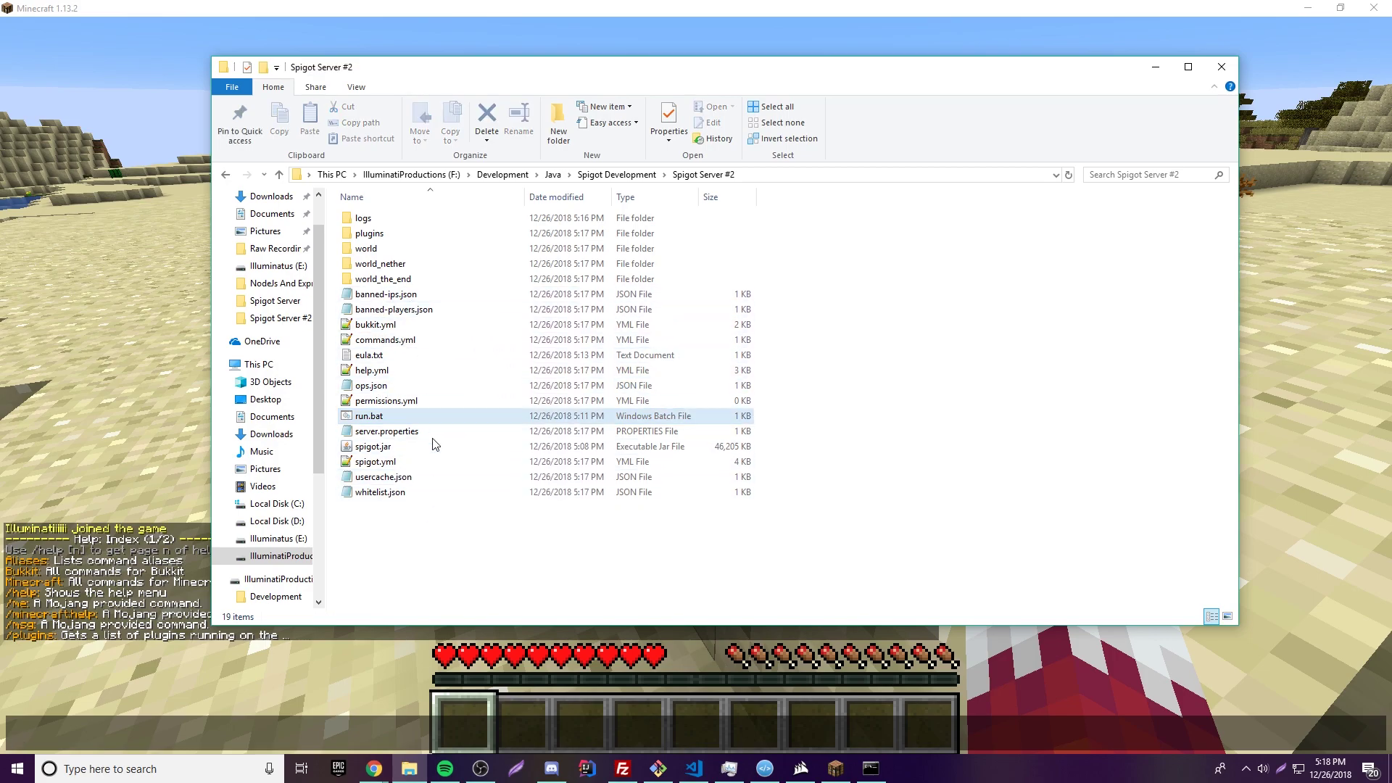
left_click(397, 434)
right_click(398, 434)
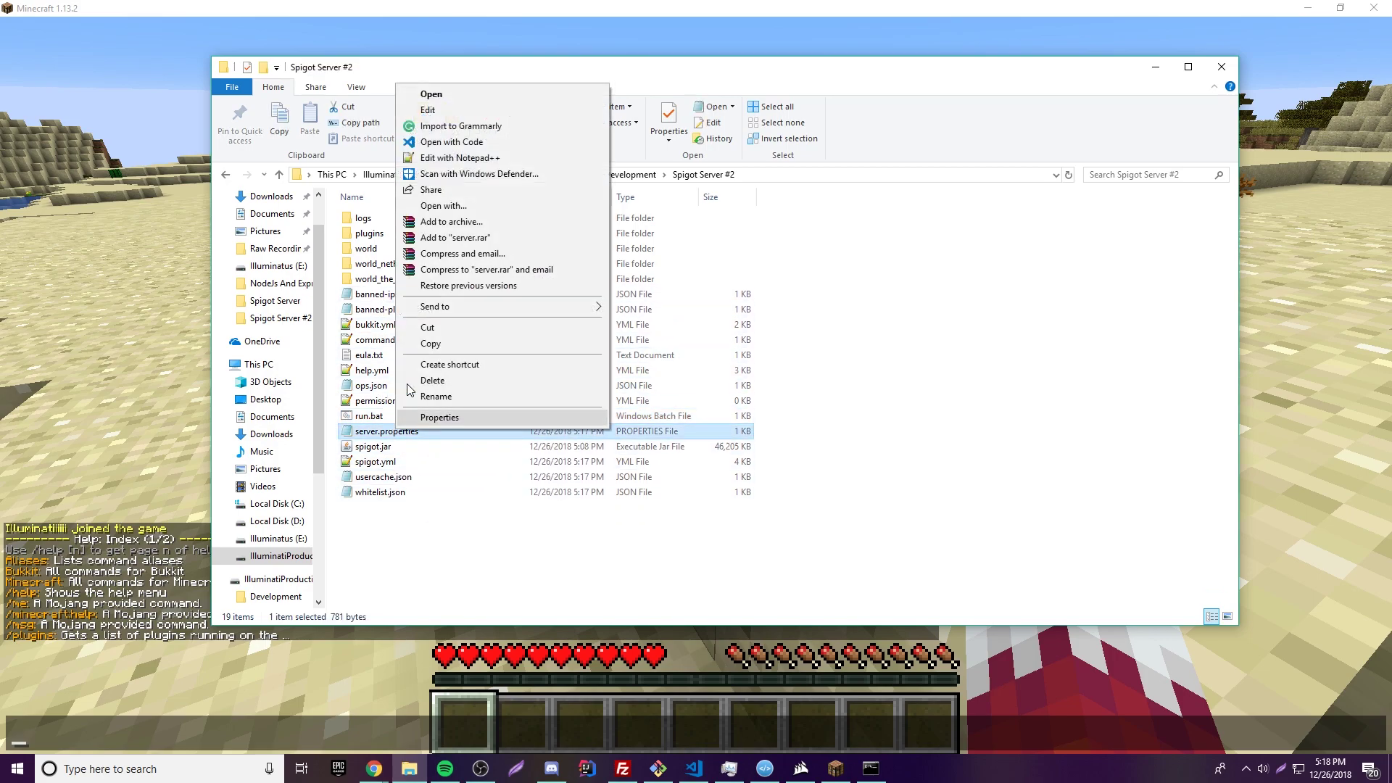
left_click(464, 159)
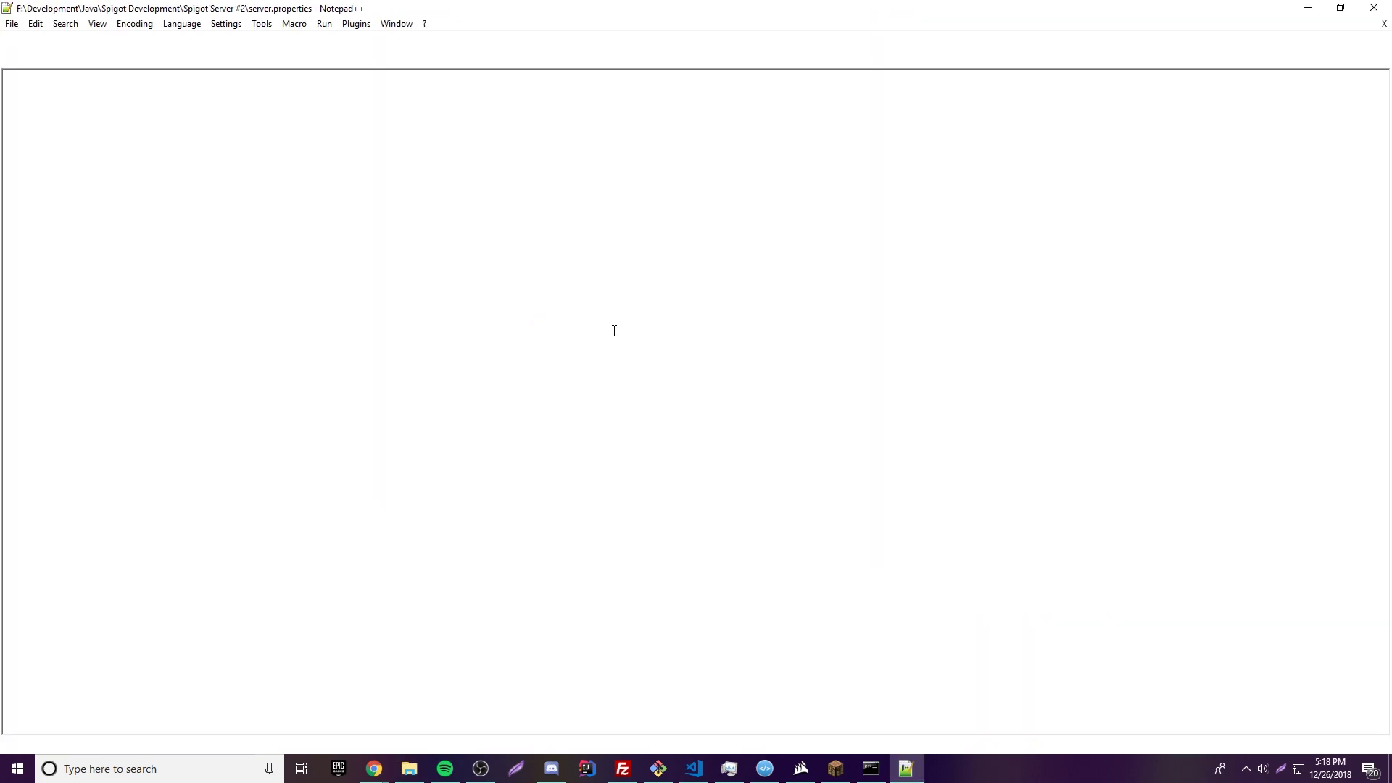
Change pvp=true to pvp=false, save the file, and bring the server console forward
left_click(455, 324)
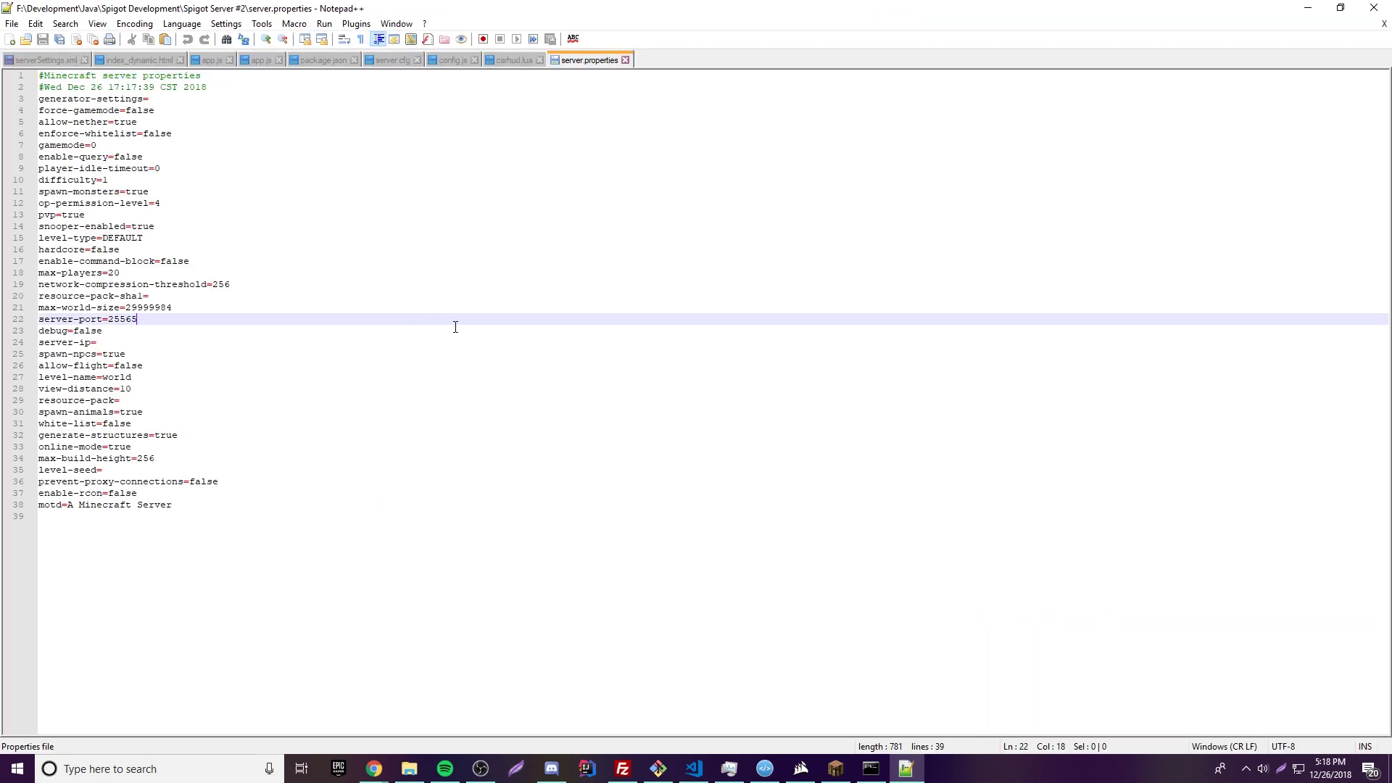
left_click(428, 239)
left_click(133, 319)
left_click(228, 206)
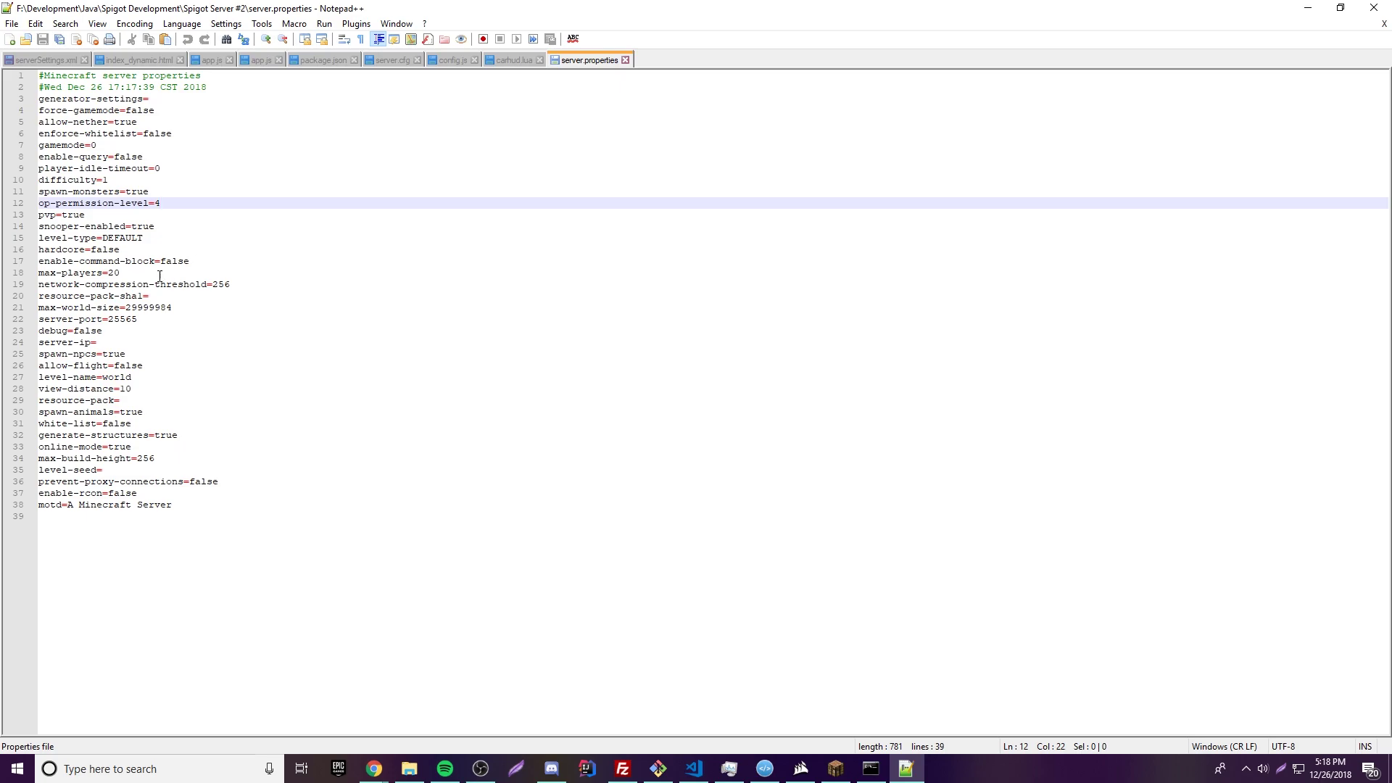
left_click_drag(85, 215, 64, 214)
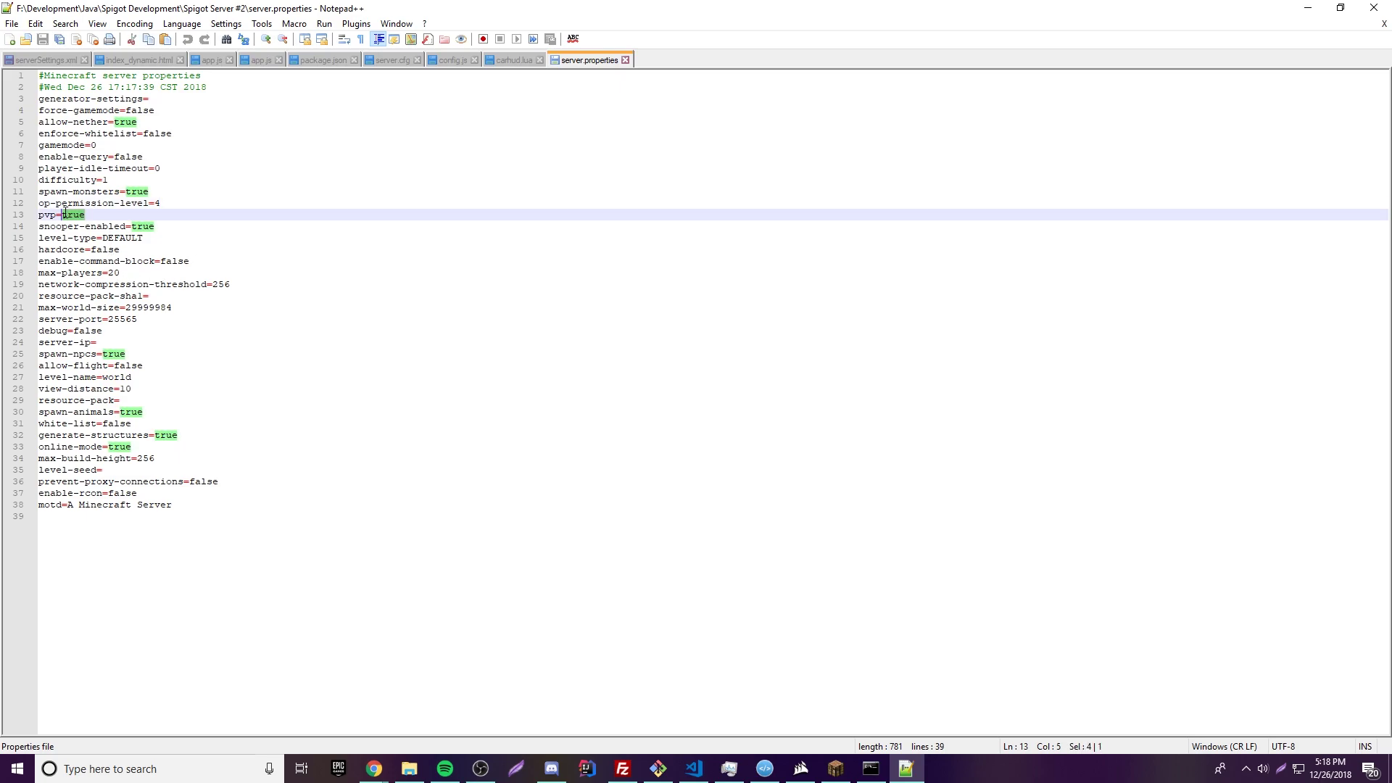
type("false")
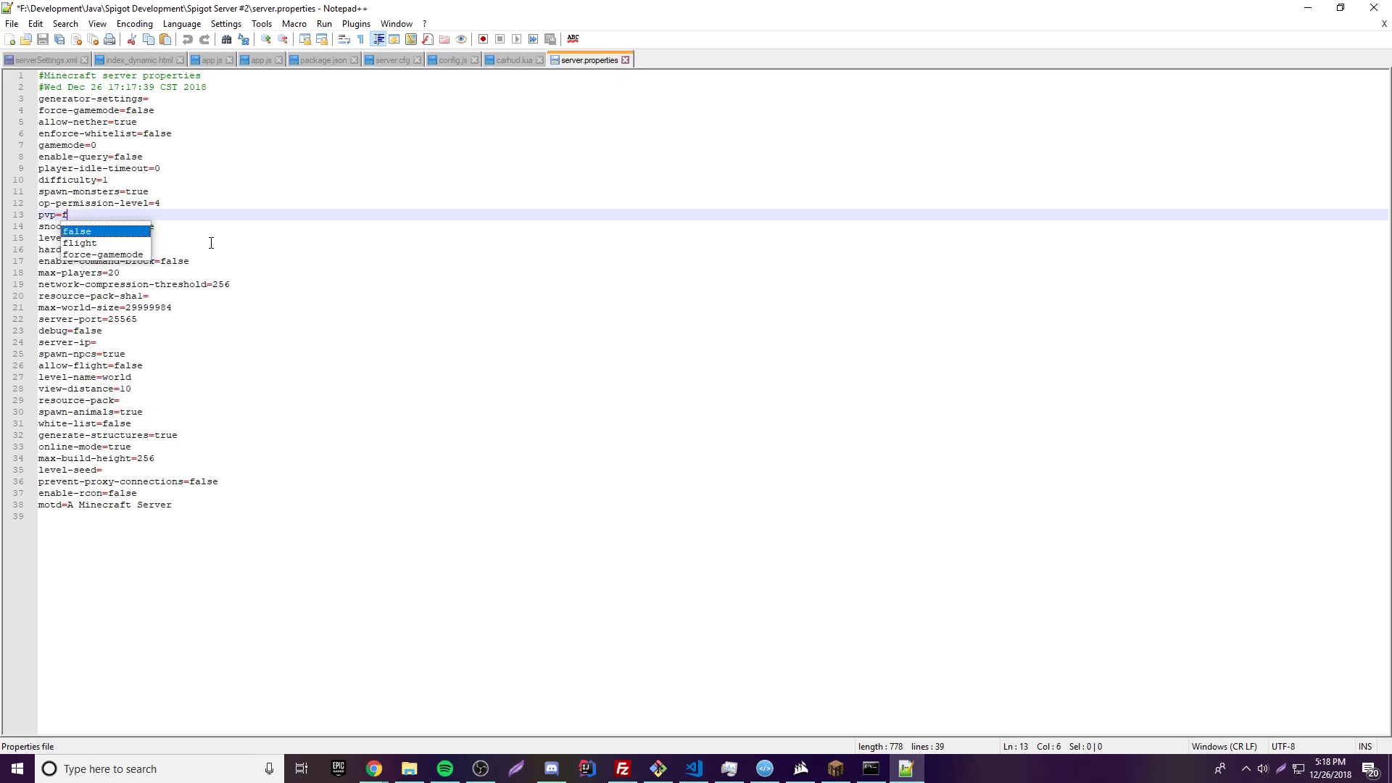
left_click(260, 178)
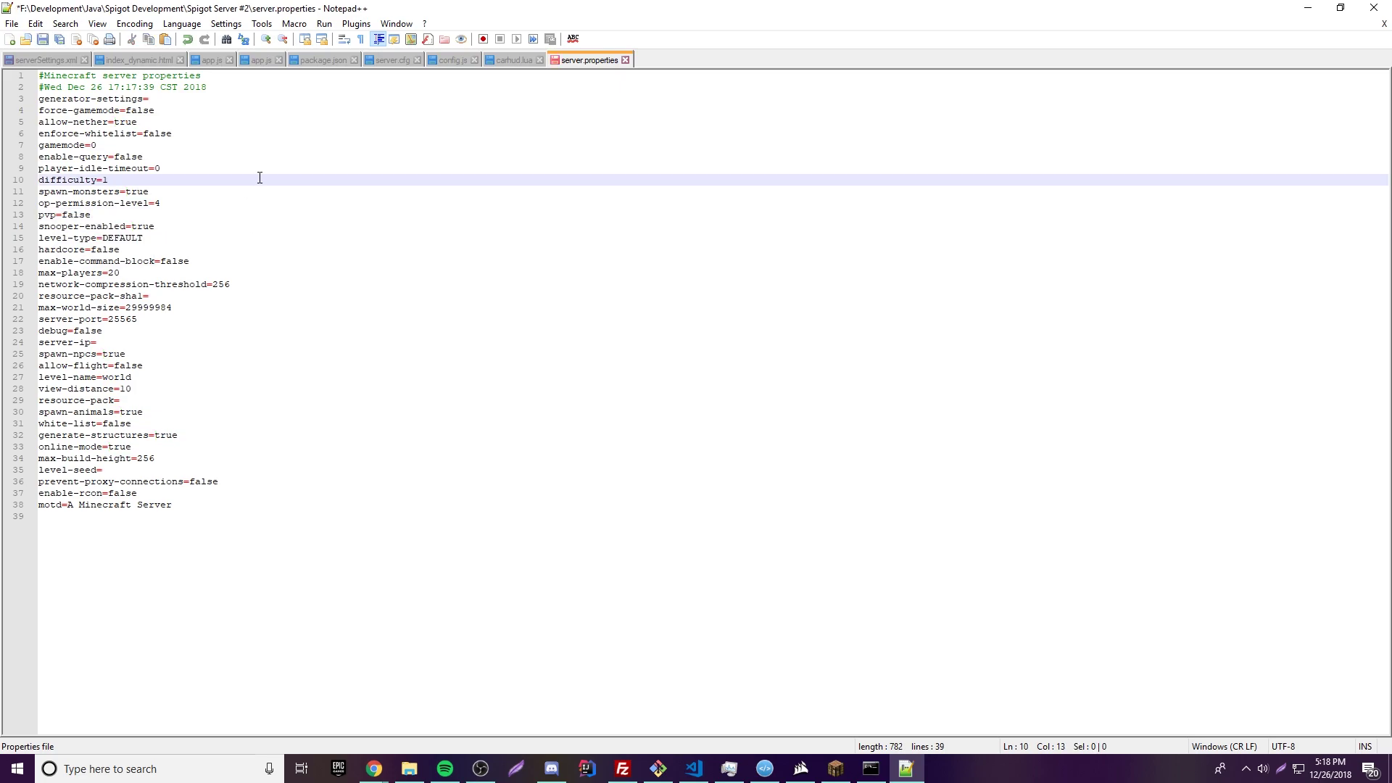
key("ctrl+s")
left_click(383, 205)
key("ctrl+End")
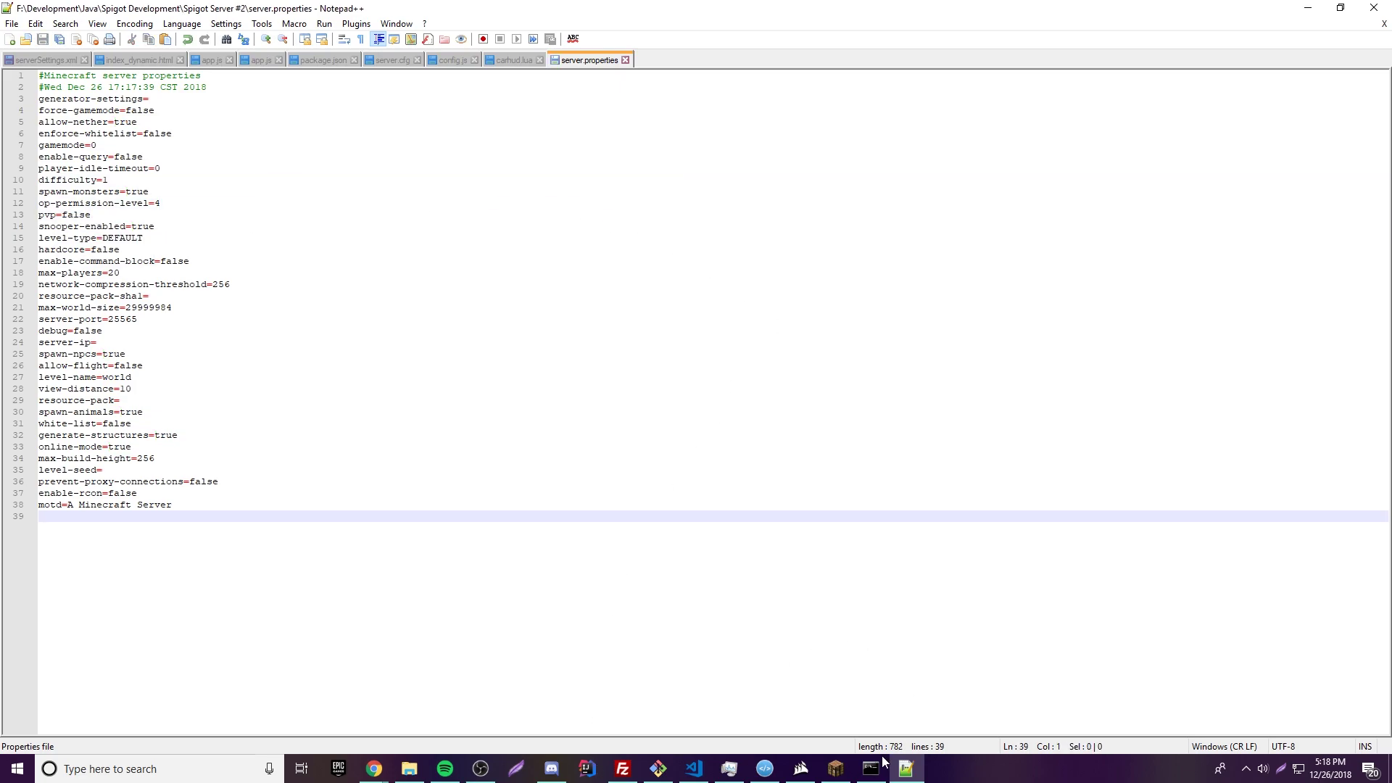
left_click(871, 768)
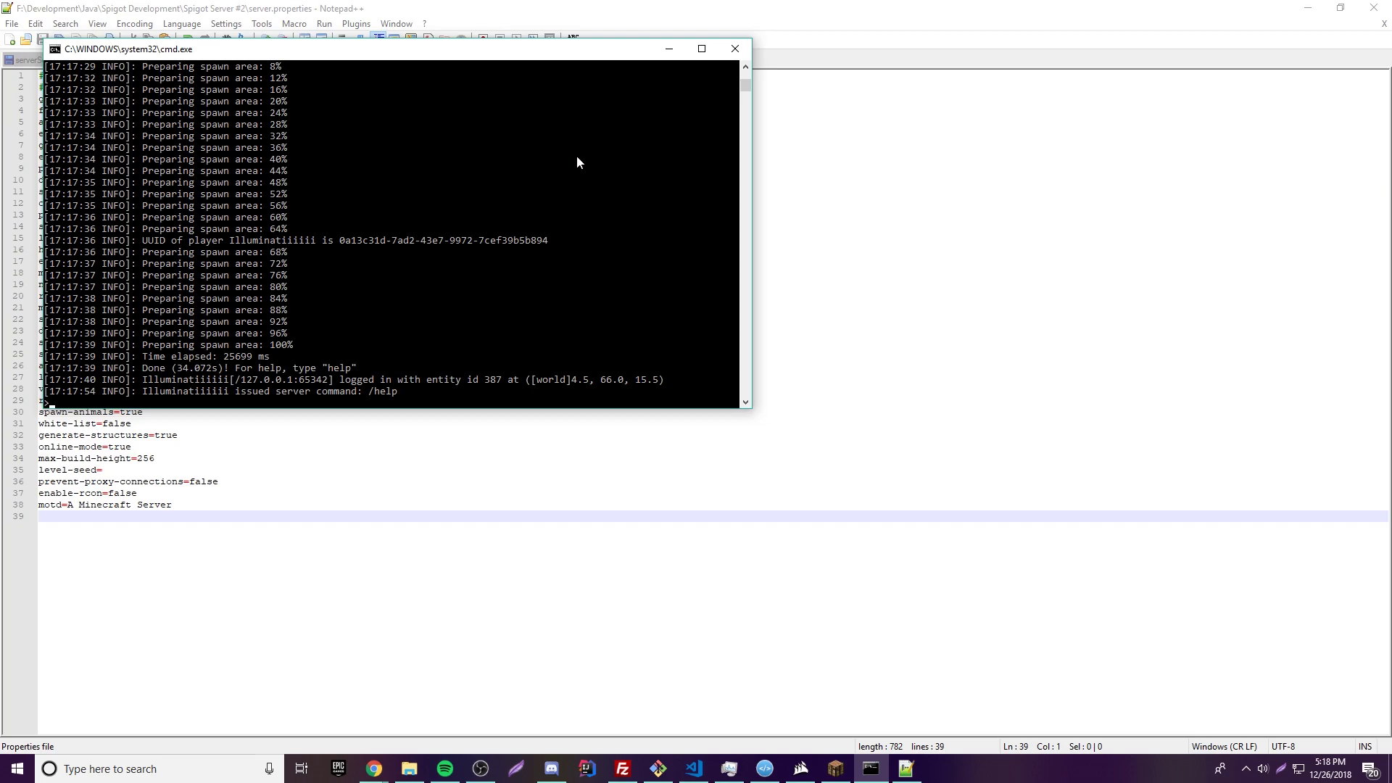
Close the running server console and restart the server with run.bat
left_click(734, 48)
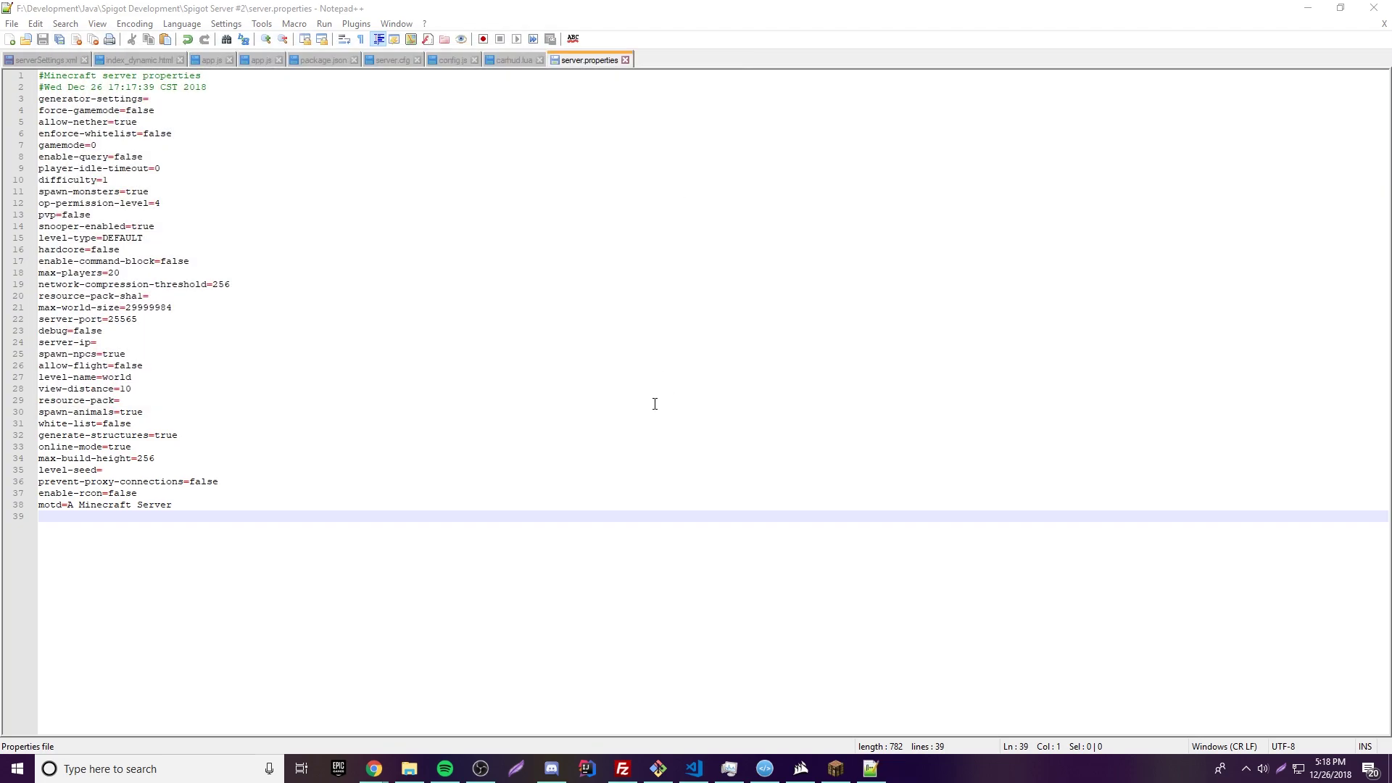
left_click(408, 773)
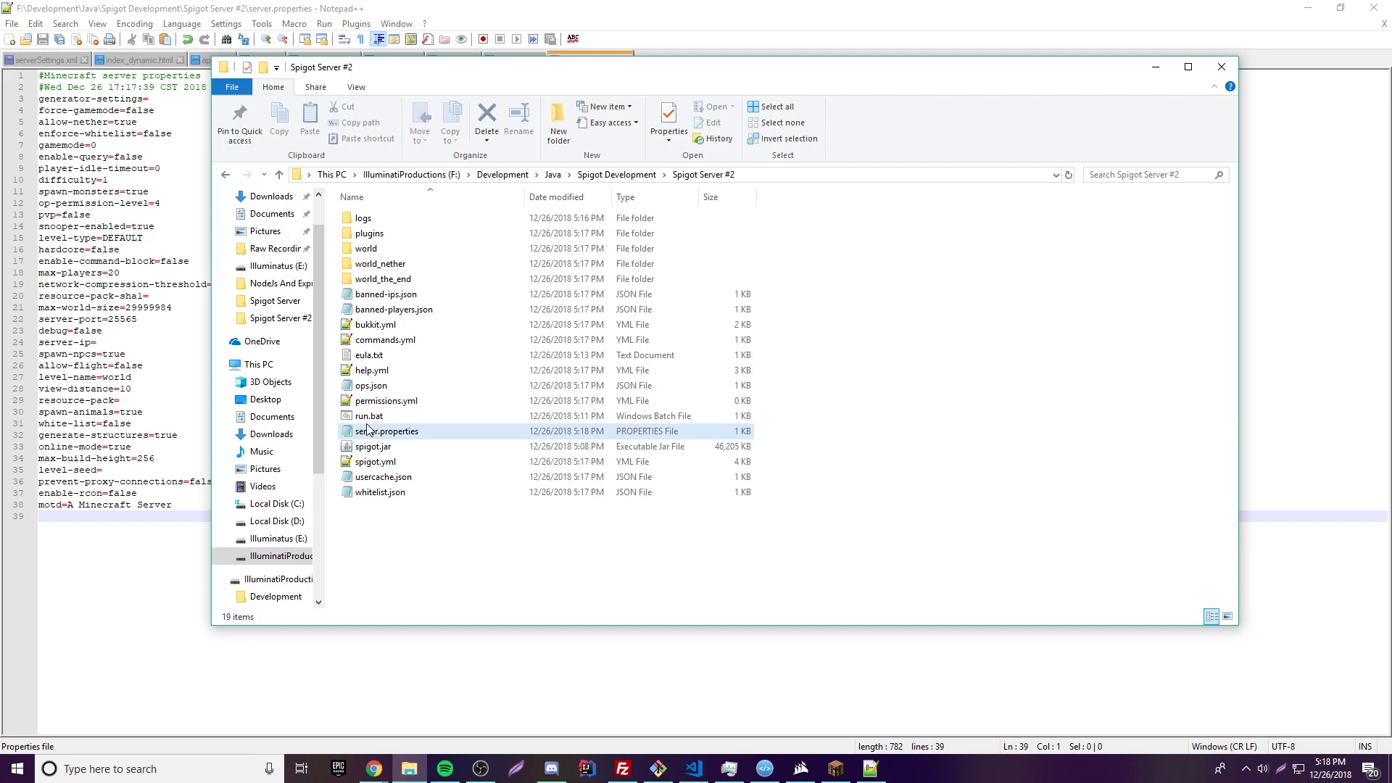
left_click(369, 418)
double_click(369, 418)
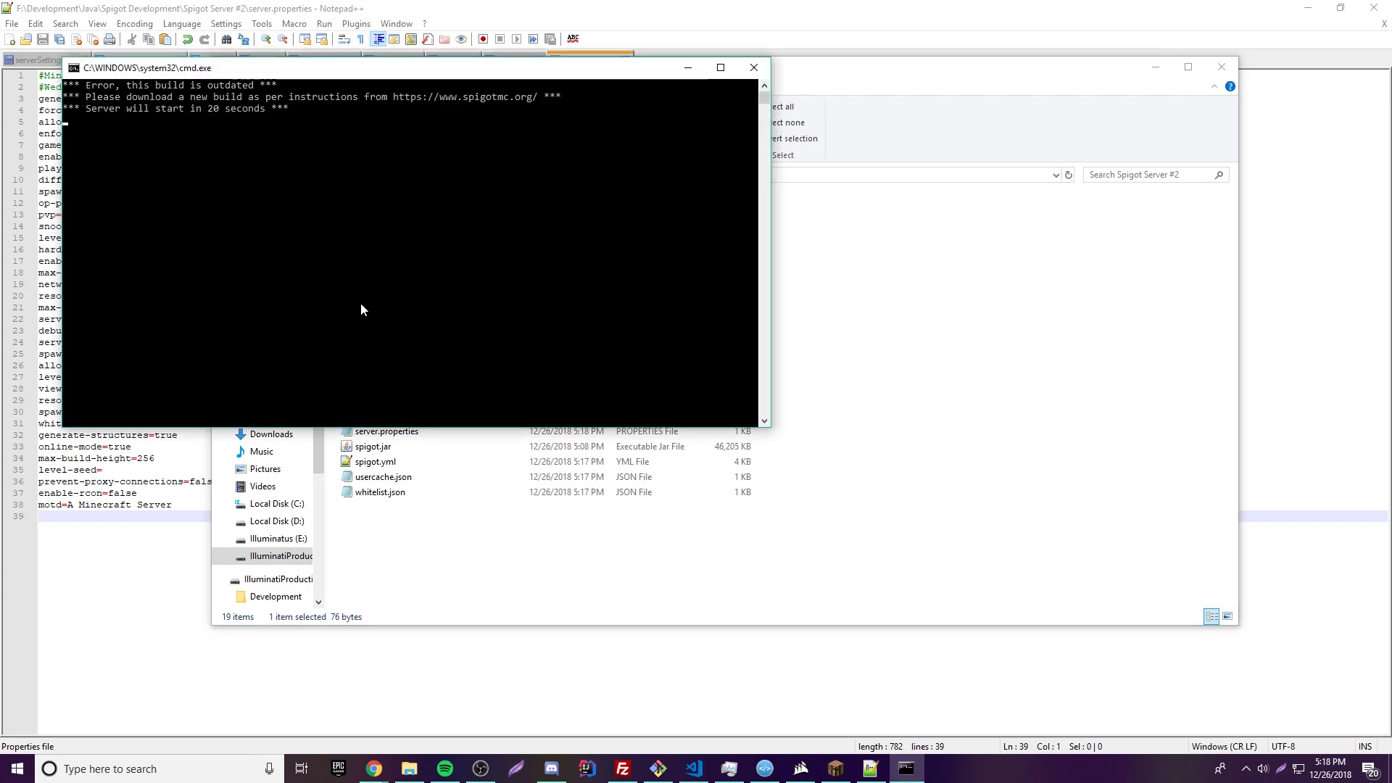
Check the plugins folder, then return to Minecraft's multiplayer server list
left_click(482, 553)
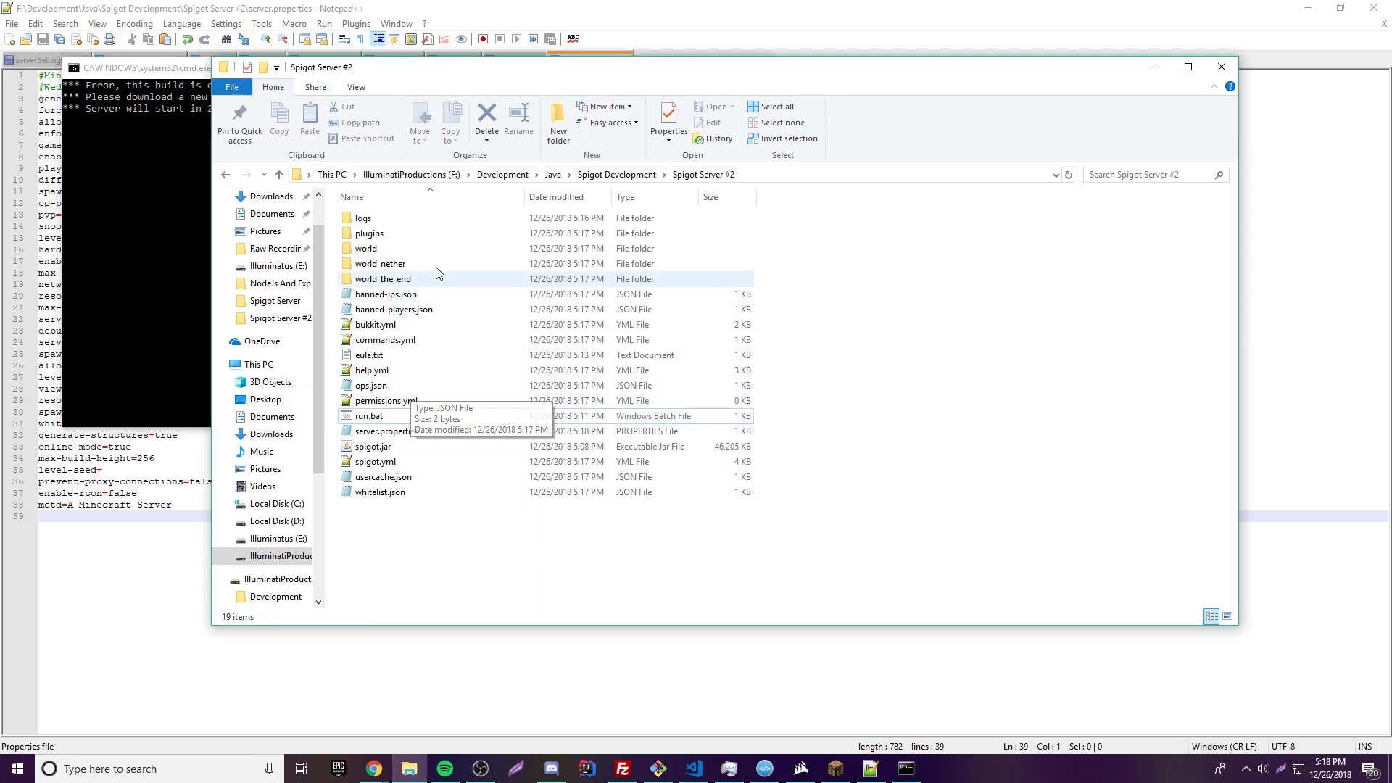
double_click(371, 234)
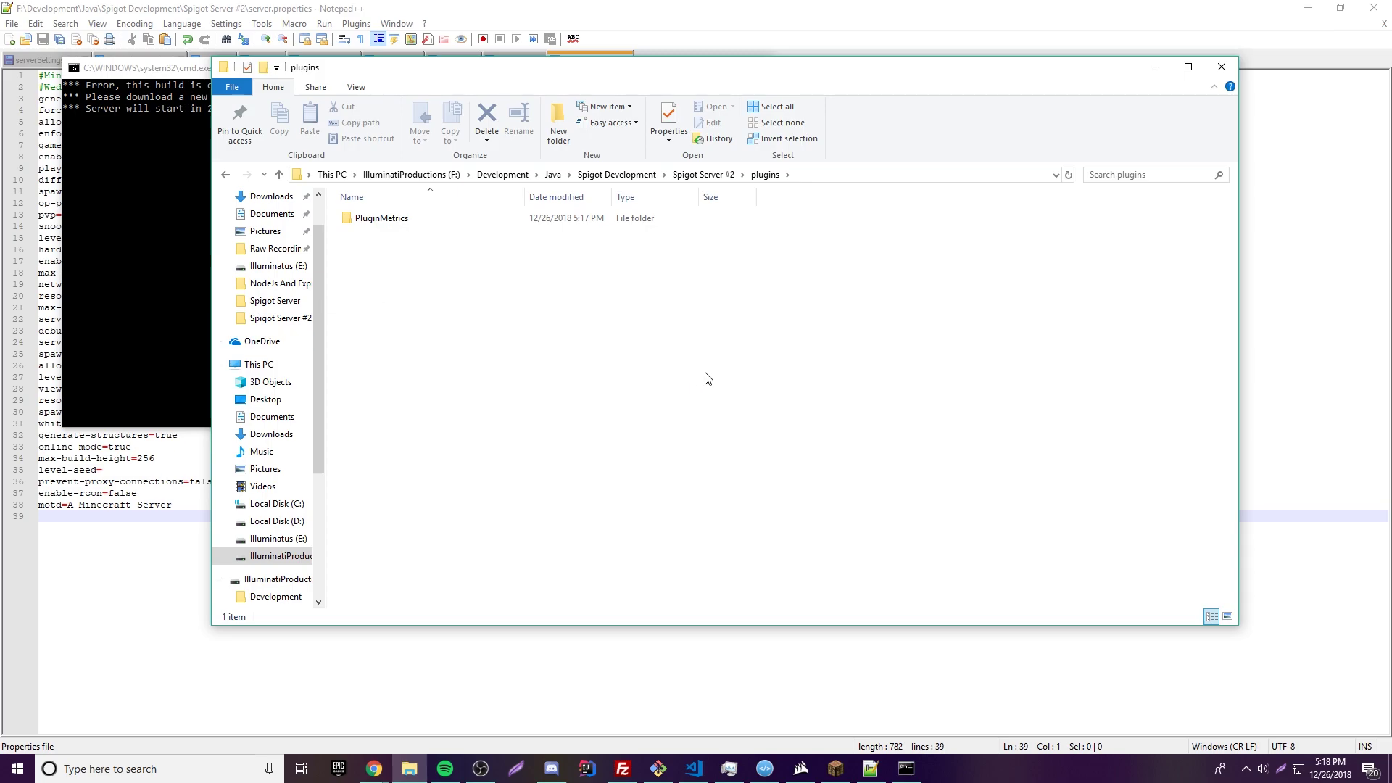
left_click(704, 175)
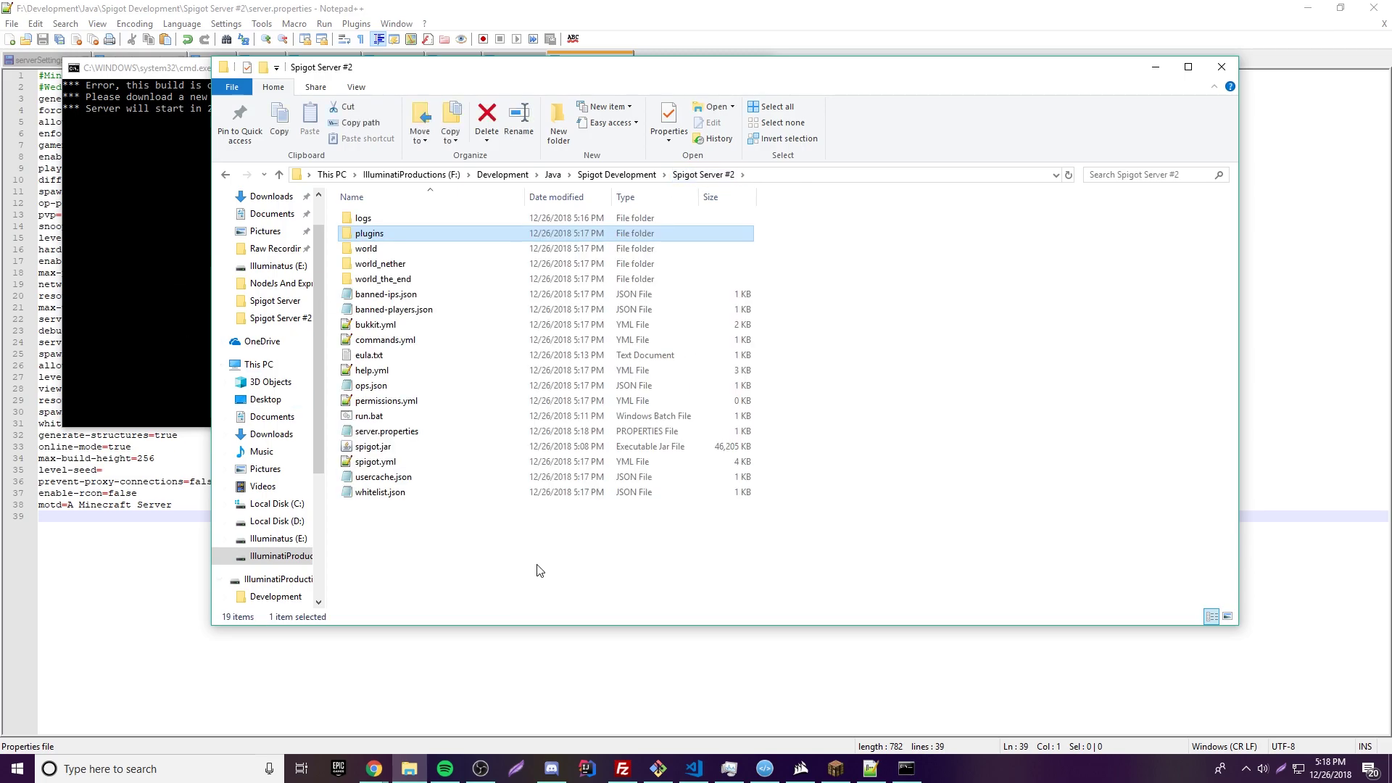
key("alt+Tab")
left_click(669, 514)
Refresh the server list, minimize Minecraft, and review the max-players and pvp lines in server.properties
left_click(760, 702)
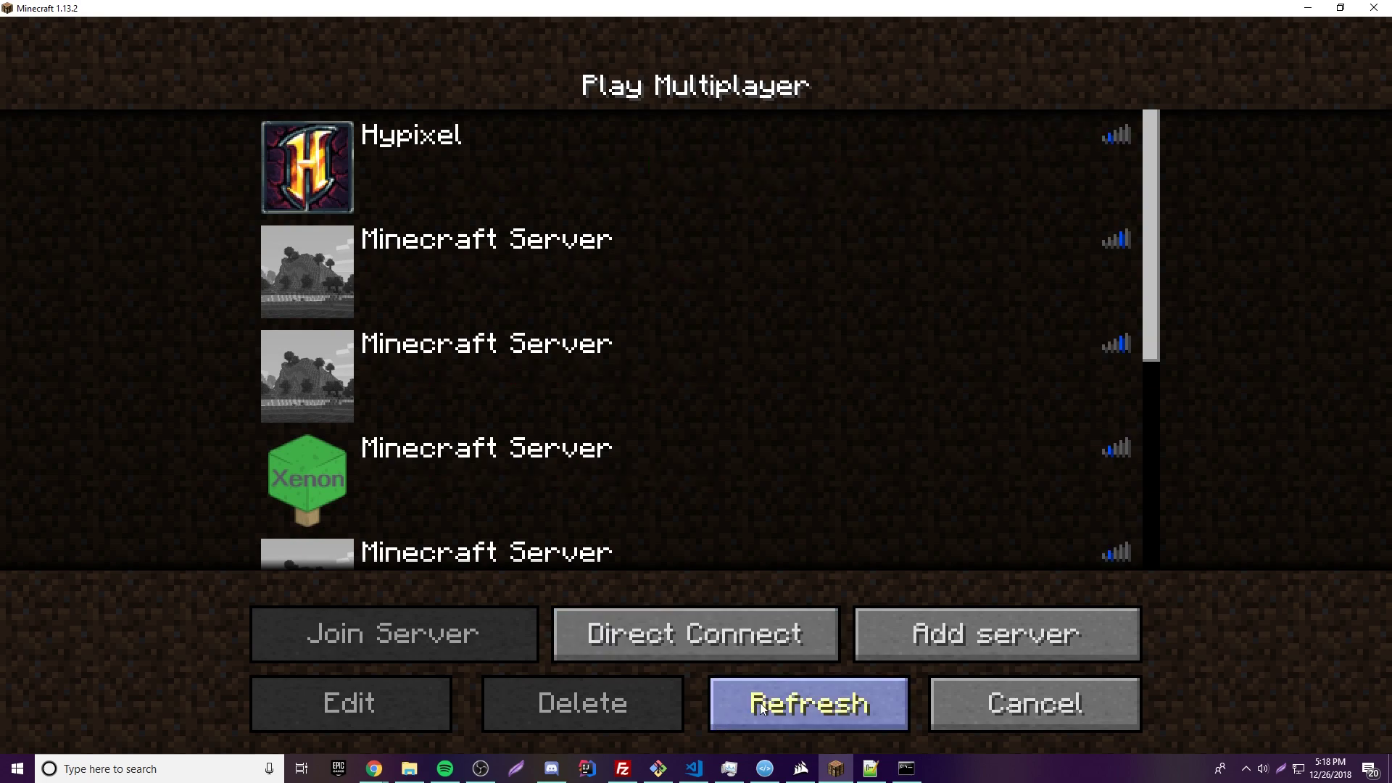
left_click(1308, 8)
left_click(633, 353)
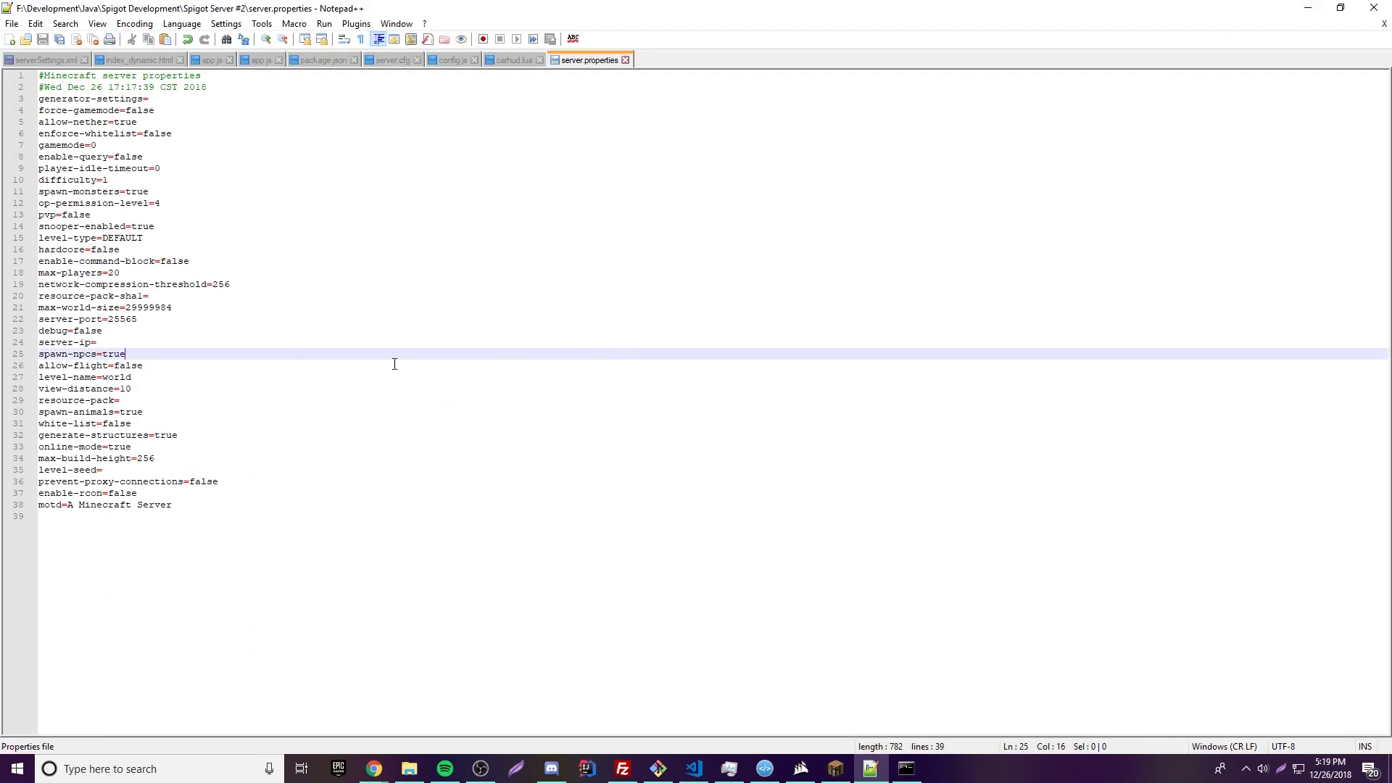
left_click(392, 271)
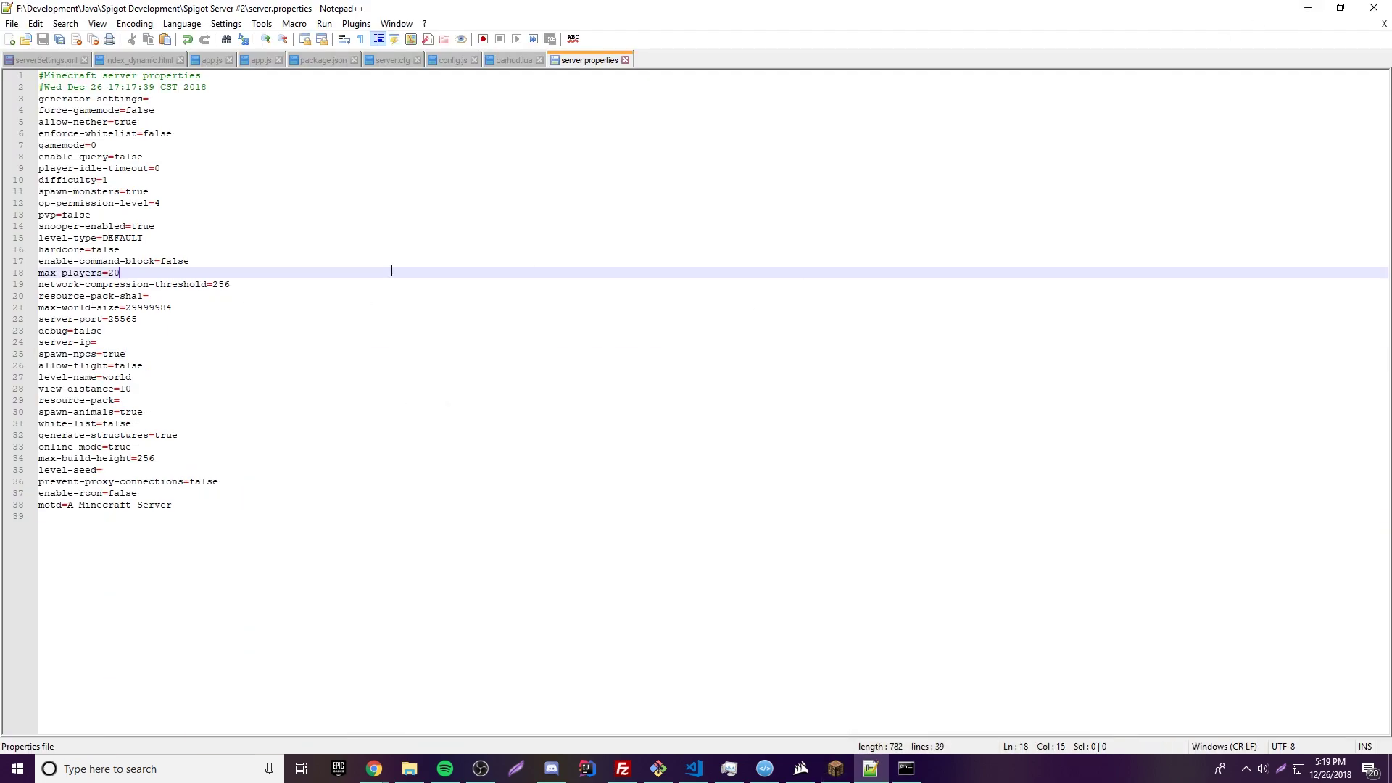